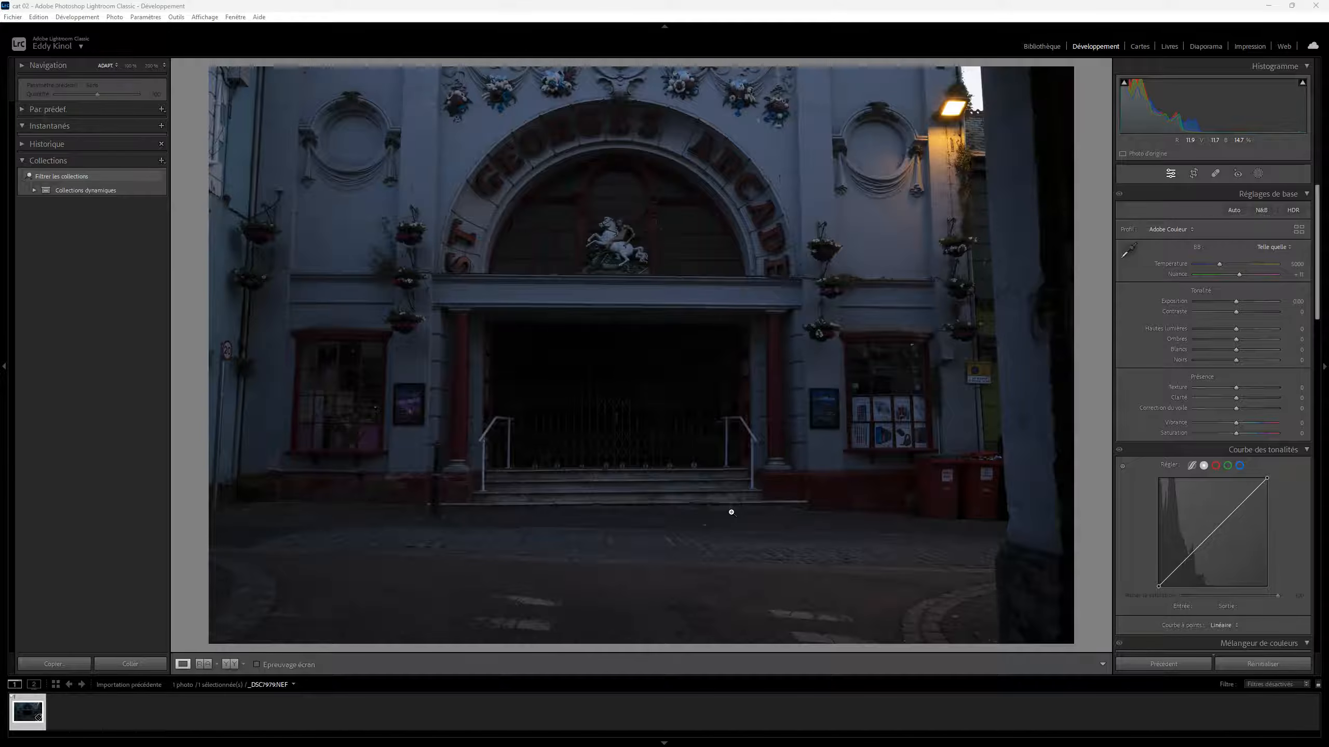
Look through the development settings and examine the manual and profile options of the lens corrections.
click(736, 507)
scroll(1255, 314, down, 5)
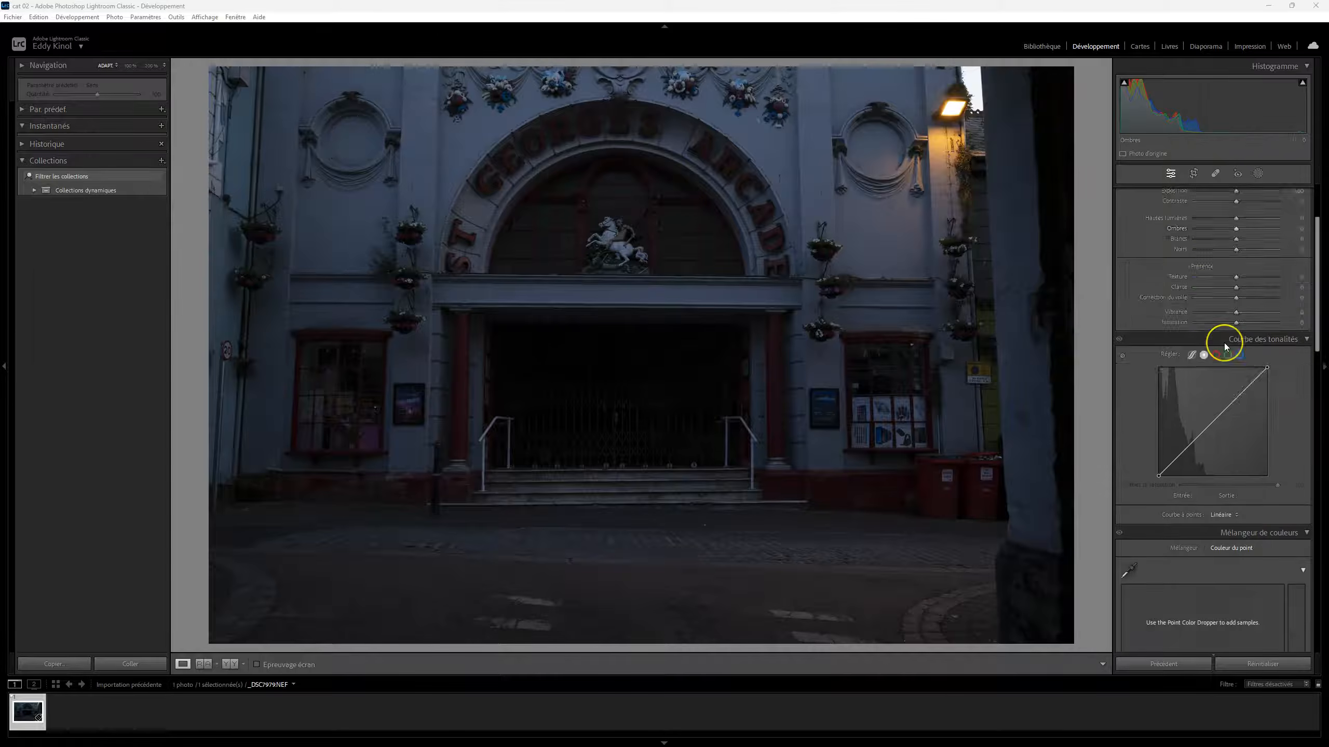
scroll(1224, 344, down, 10)
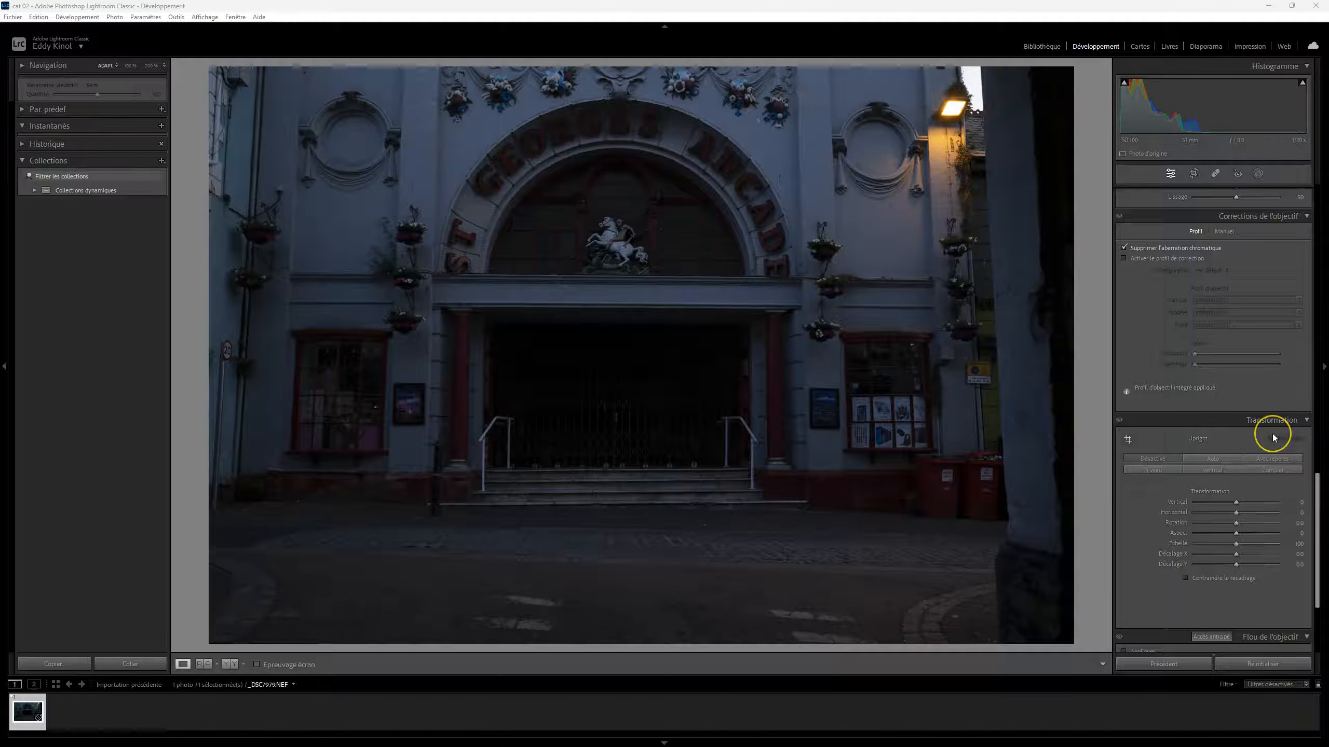
scroll(1273, 438, up, 5)
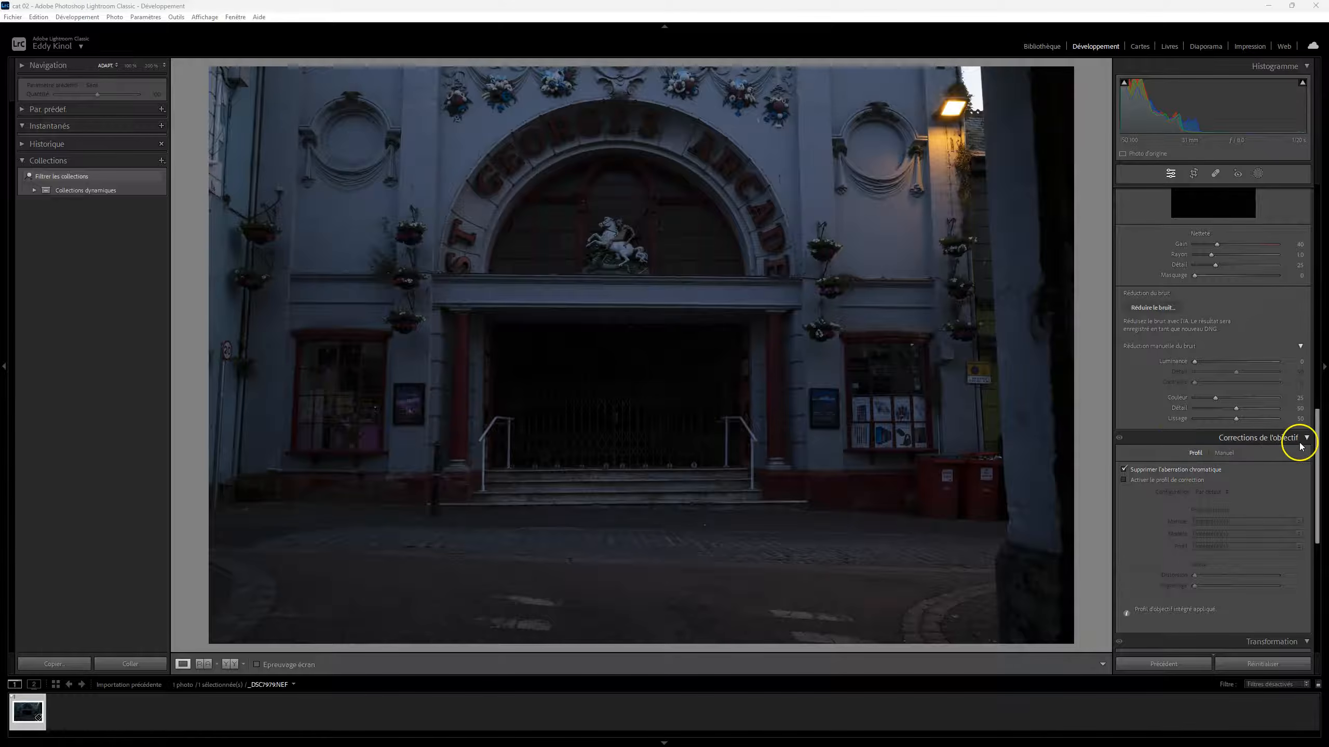
click(1276, 468)
click(1227, 455)
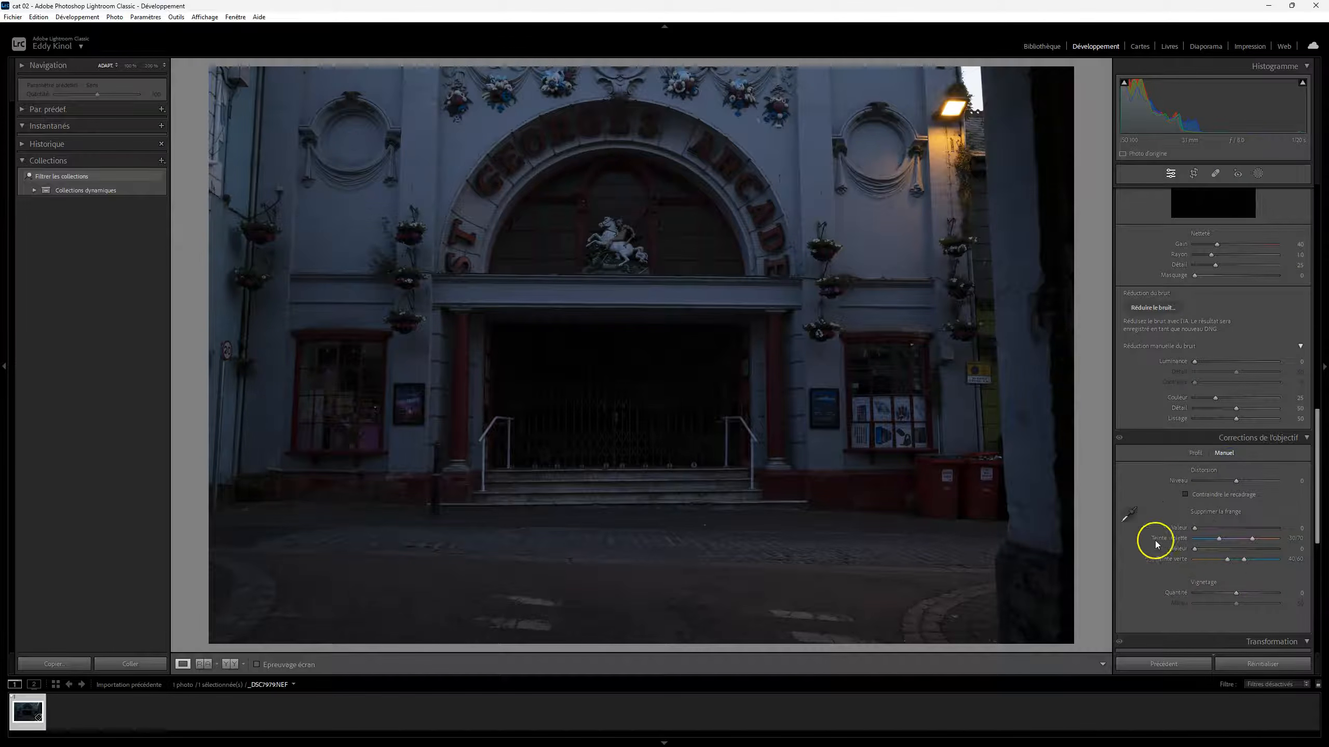
click(1195, 453)
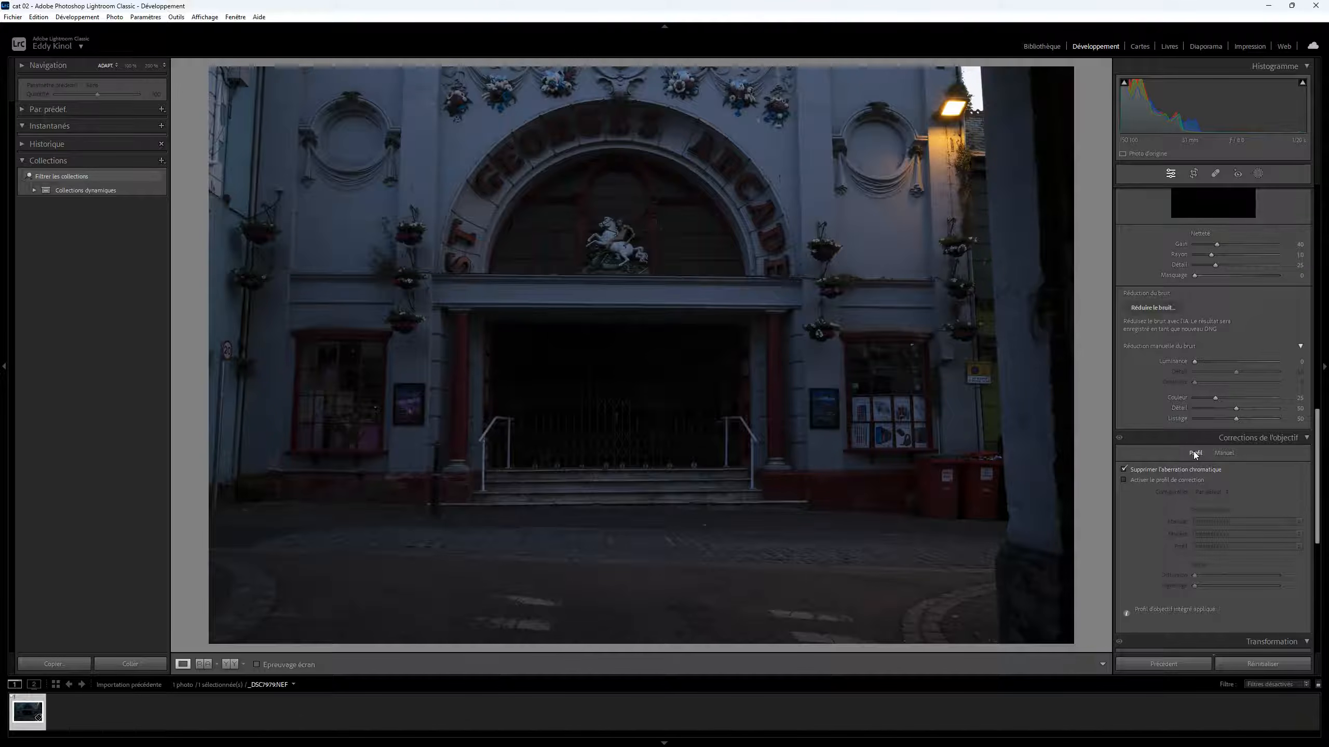
Straighten the building's perspective with the Upright correction, trying Vertical and settling on the full correction.
scroll(1196, 451, down, 5)
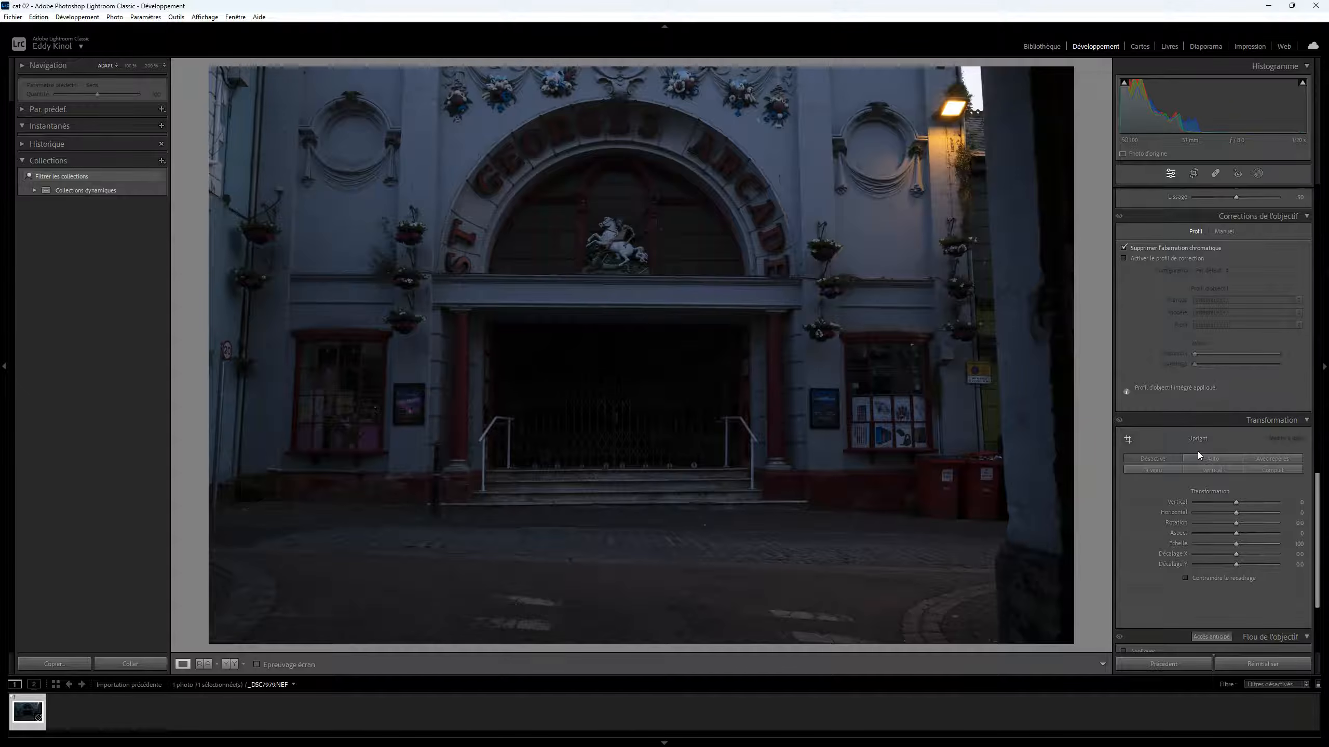
click(1215, 470)
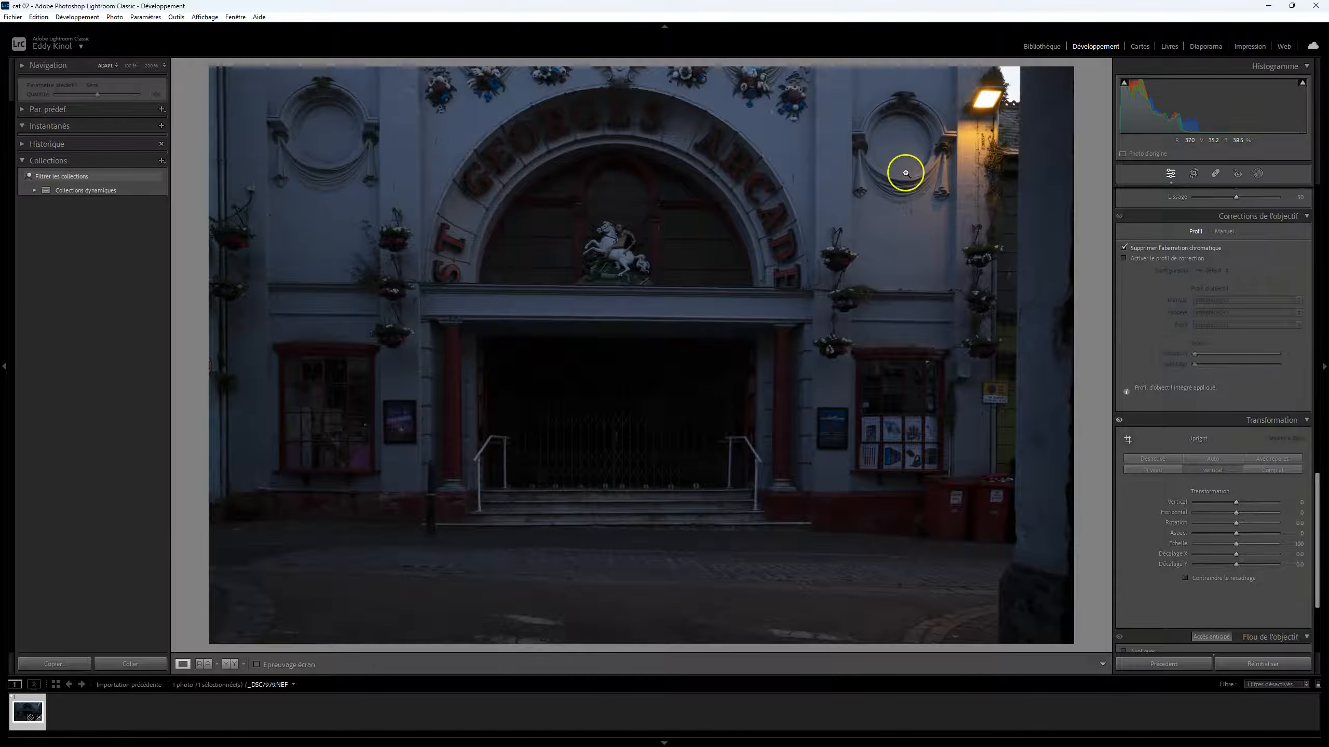
click(960, 128)
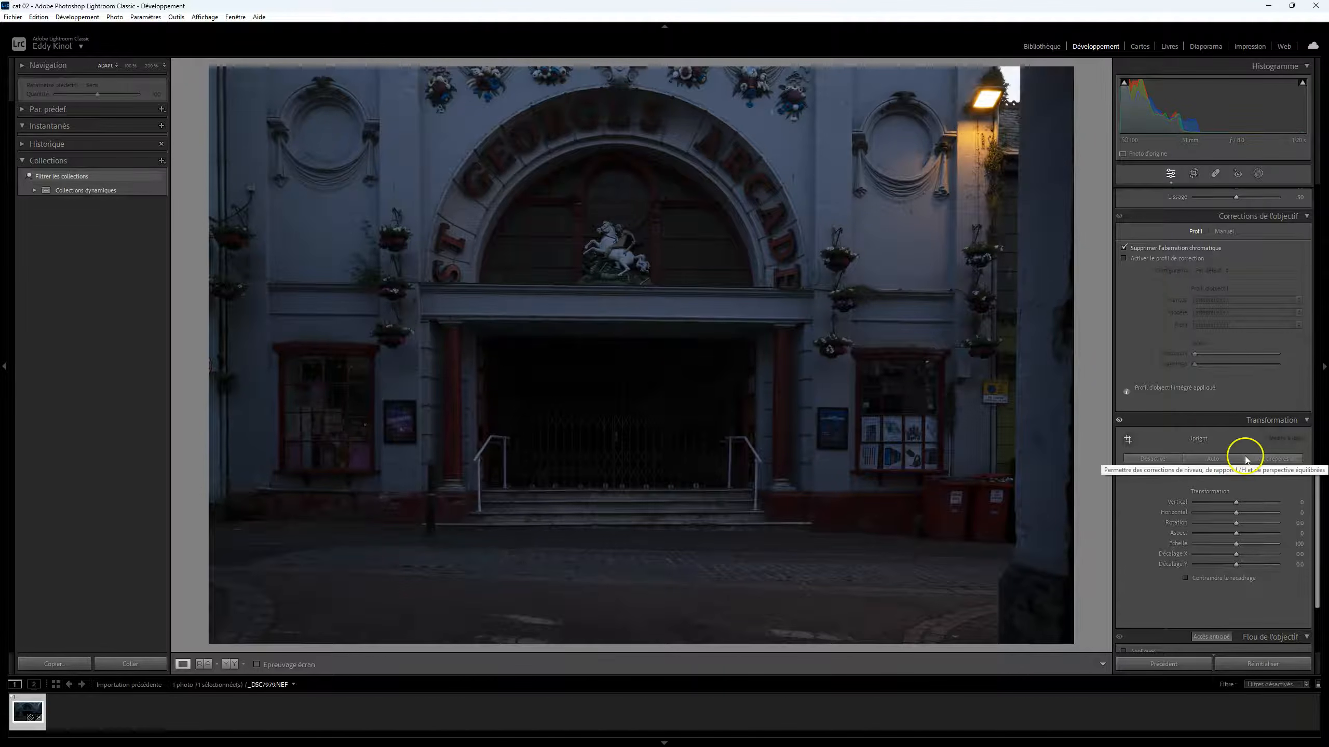
click(1283, 472)
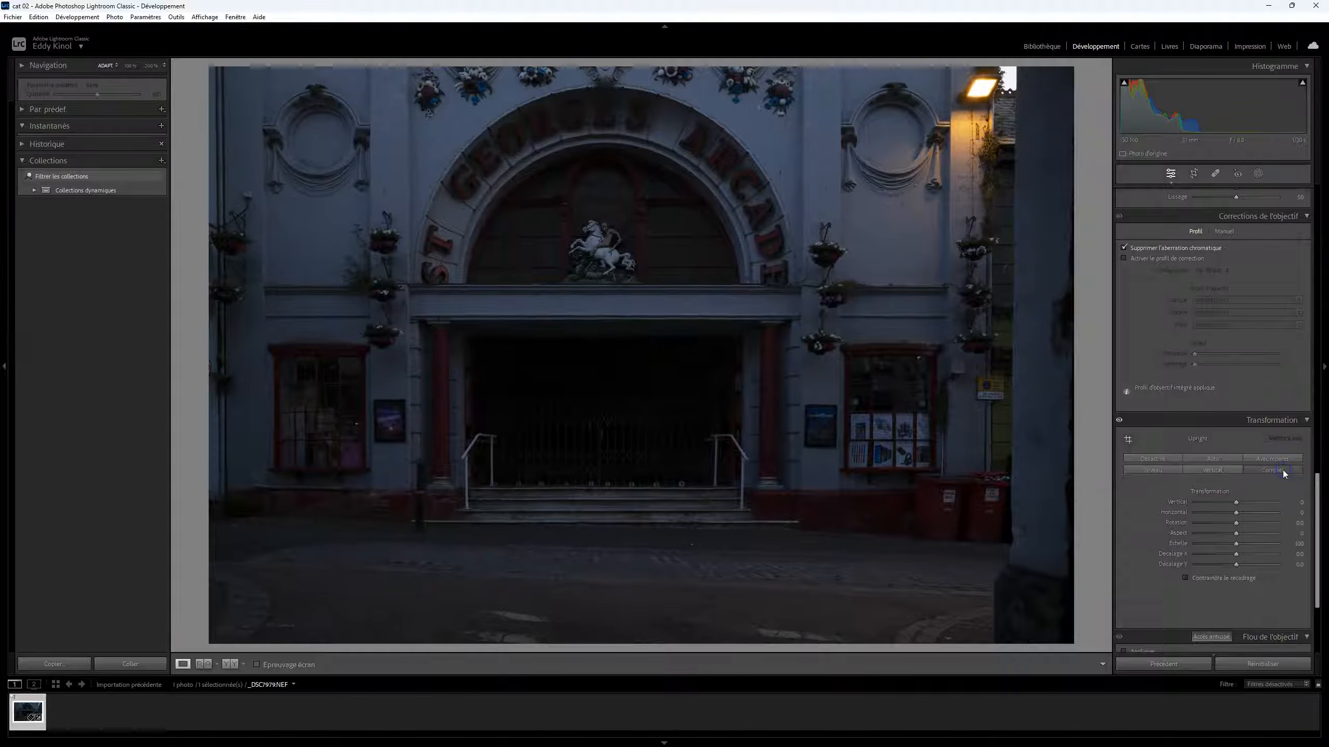
click(974, 329)
Set the photo's white balance to Auto, without sampling a neutral colour from the image.
scroll(1246, 320, up, 15)
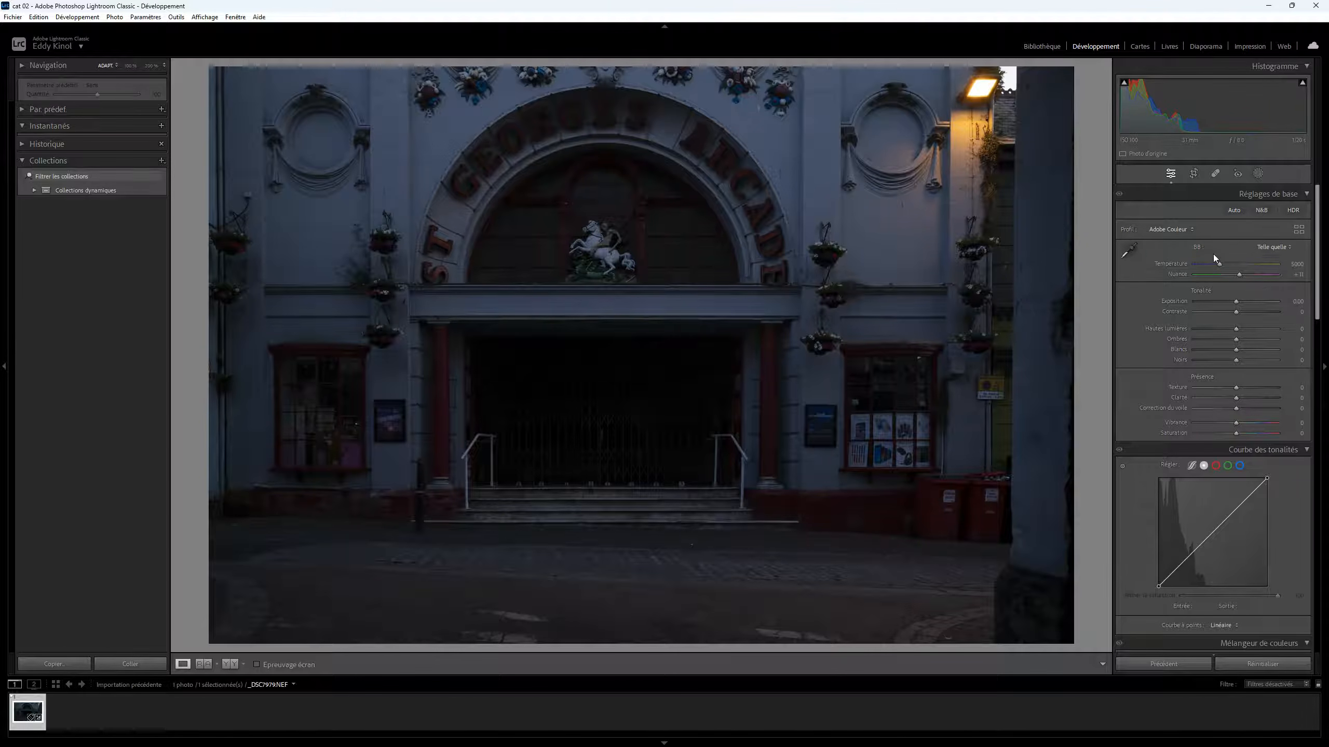
click(1128, 258)
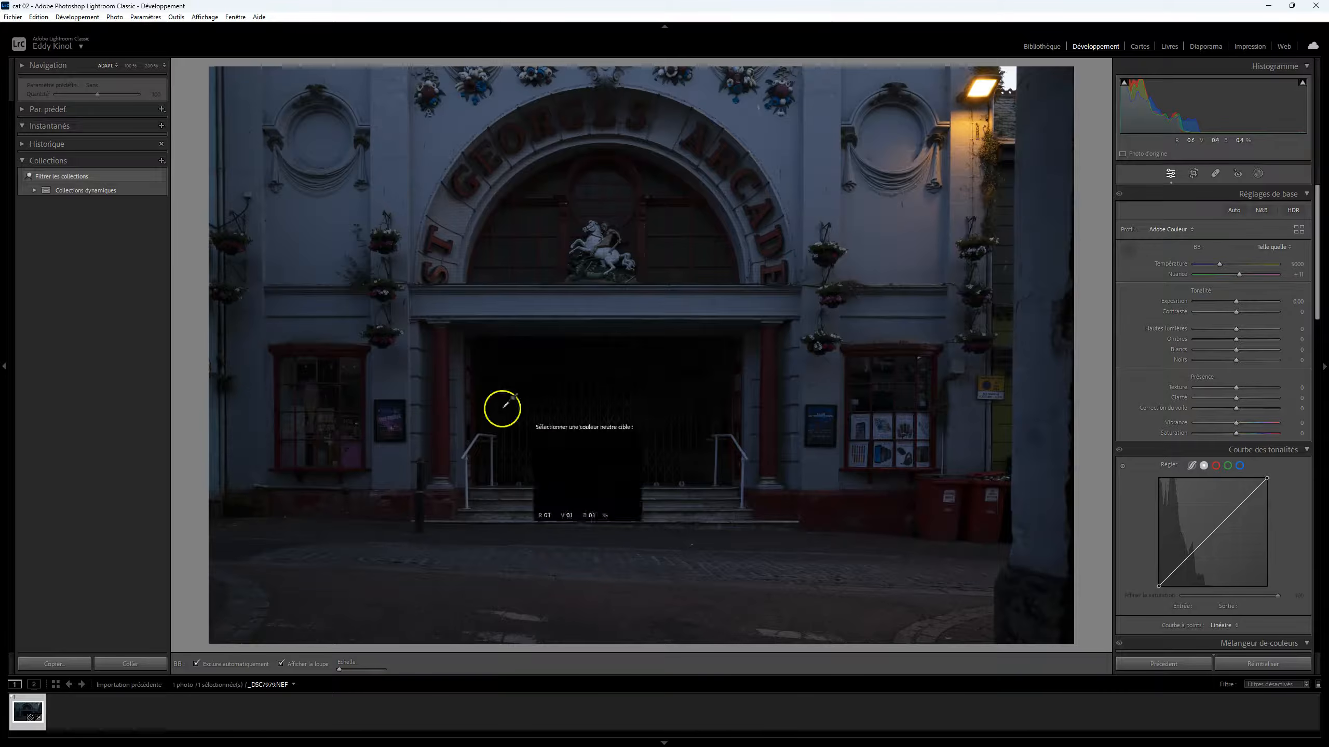
key(Escape)
click(1288, 247)
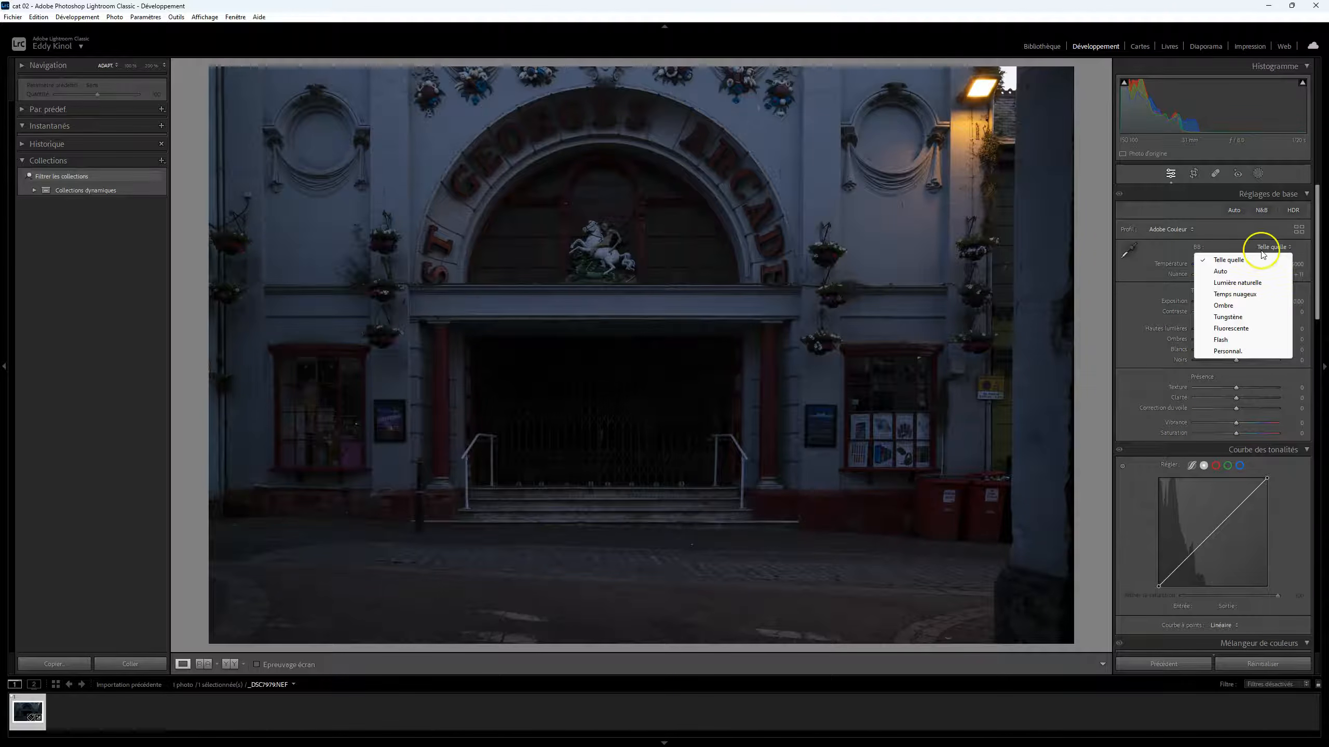
click(1219, 272)
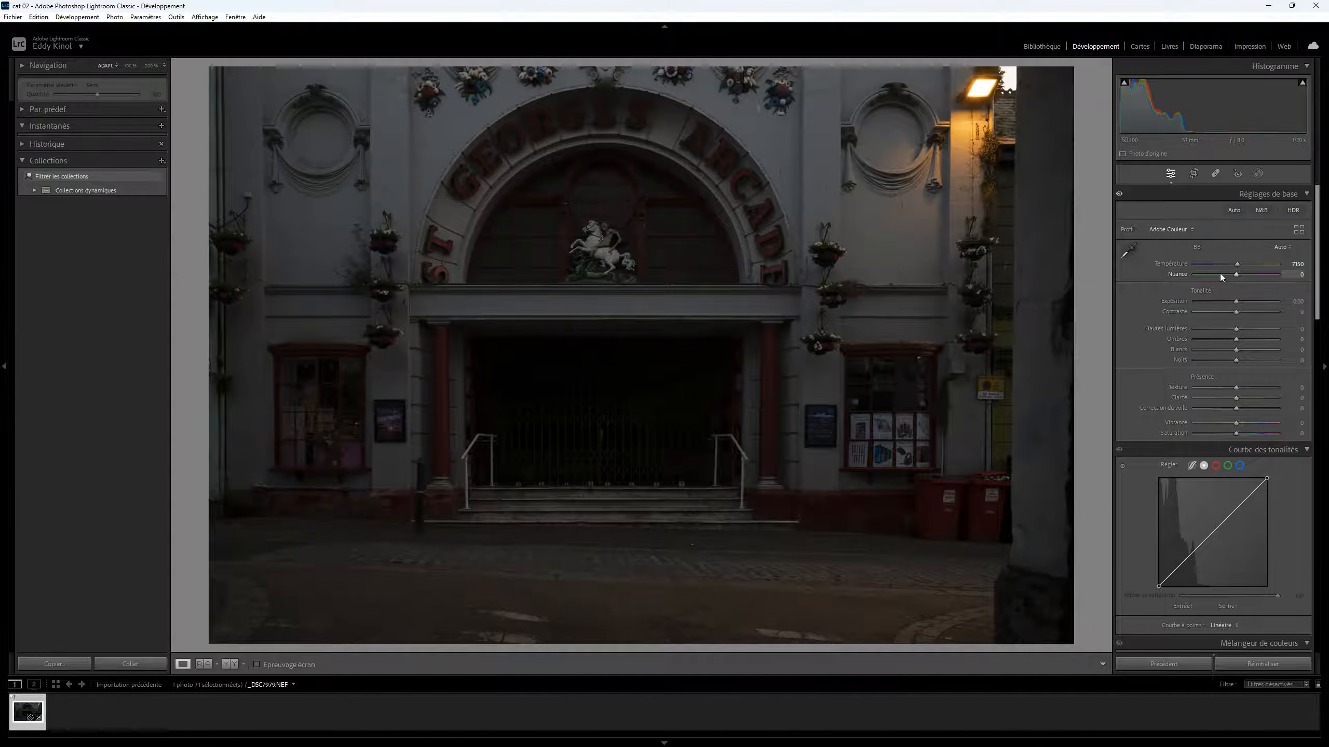
Try a cold night look by cooling the temperature to 2688, lowering the exposure to −0.88 and warming the temperature slightly.
click(1227, 274)
click(1237, 264)
drag(1239, 265, 1209, 262)
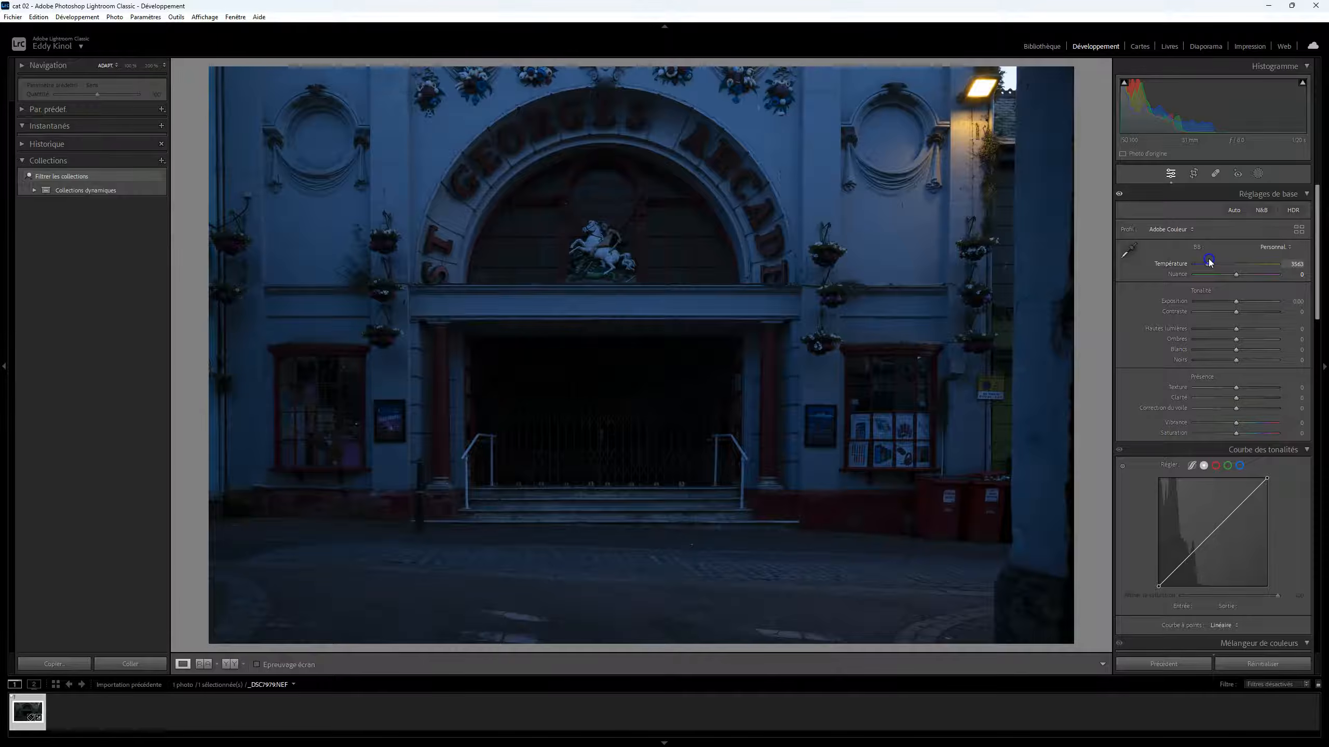
drag(1208, 262, 1201, 262)
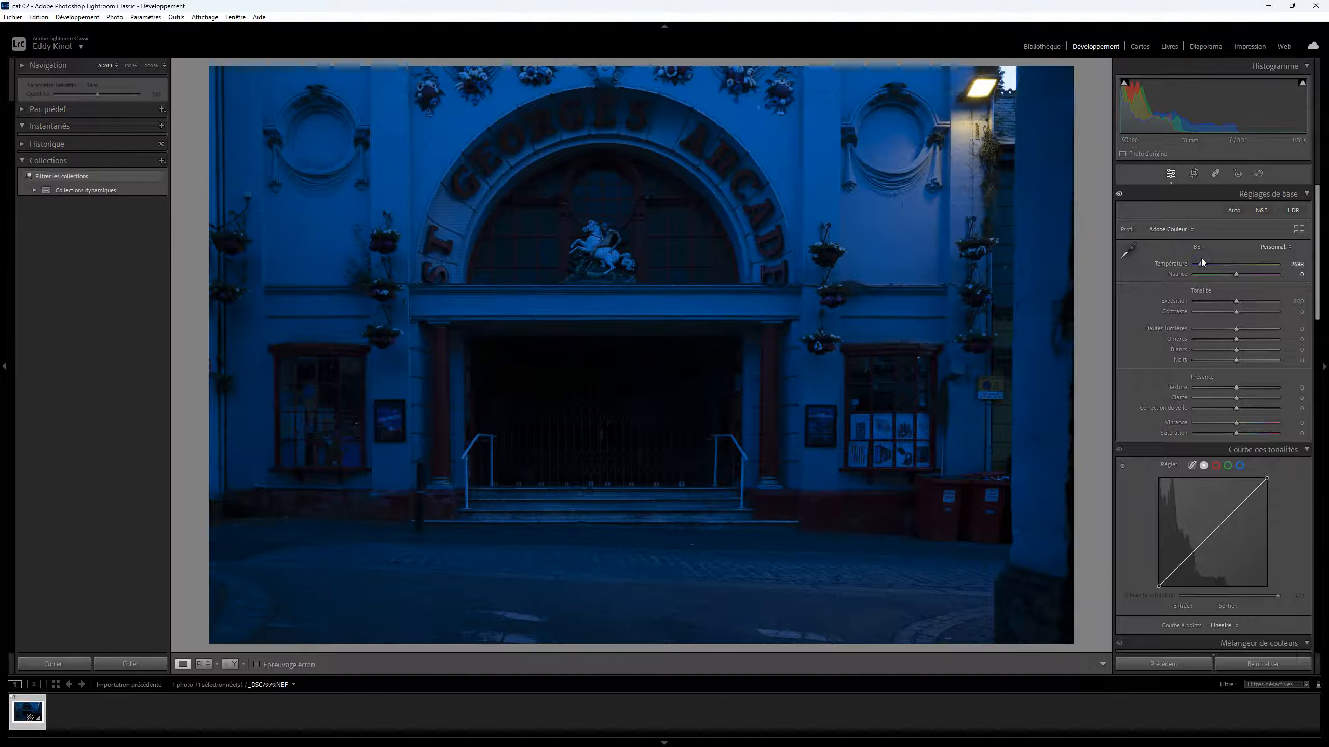
click(1201, 261)
drag(1235, 302, 1229, 303)
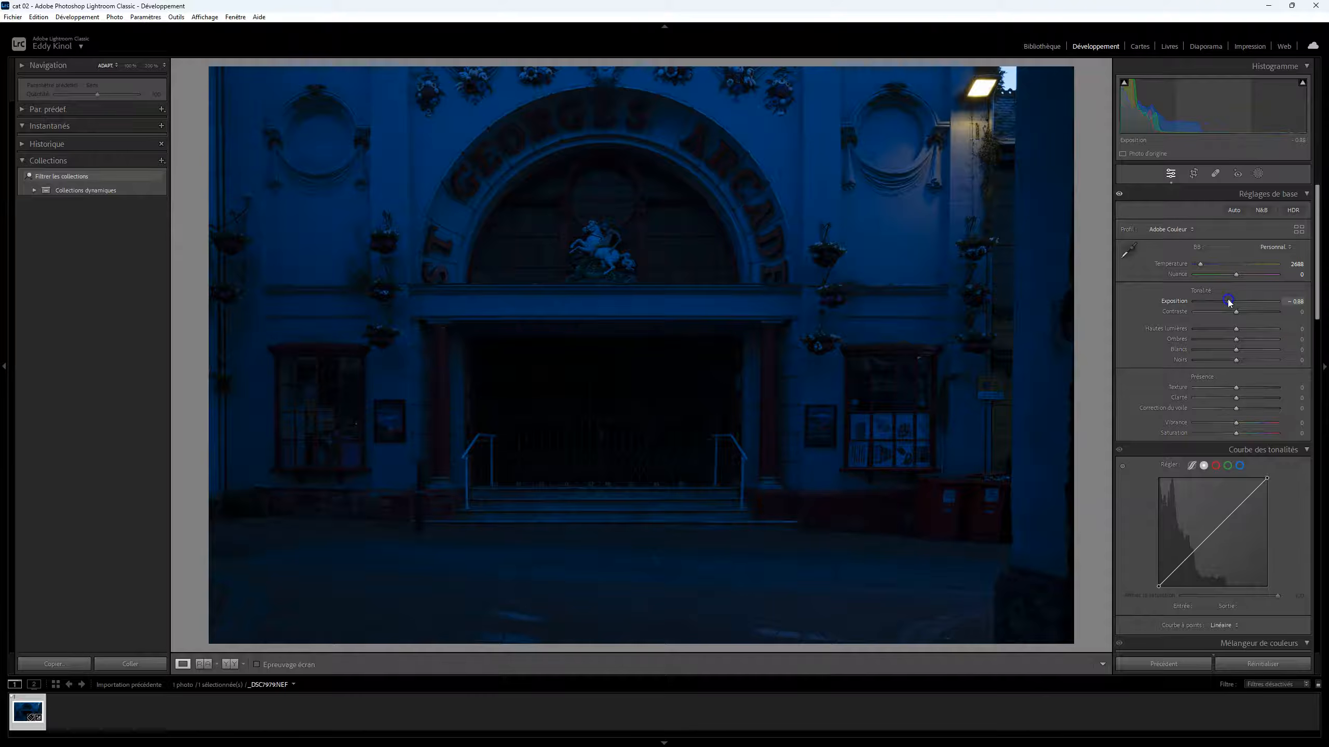
click(1200, 264)
drag(1202, 266, 1206, 267)
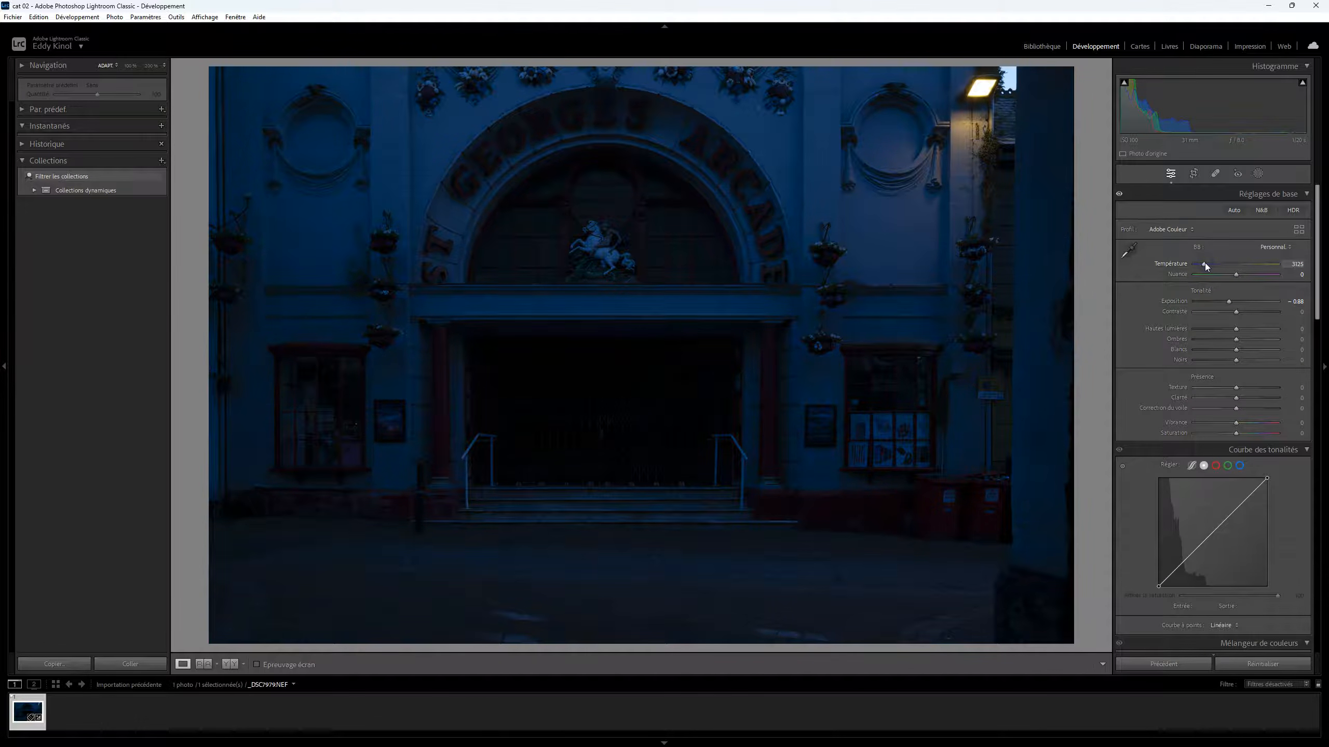
Reset the temperature and exposure to their defaults and return the white balance to Auto.
double_click(1206, 265)
double_click(1228, 301)
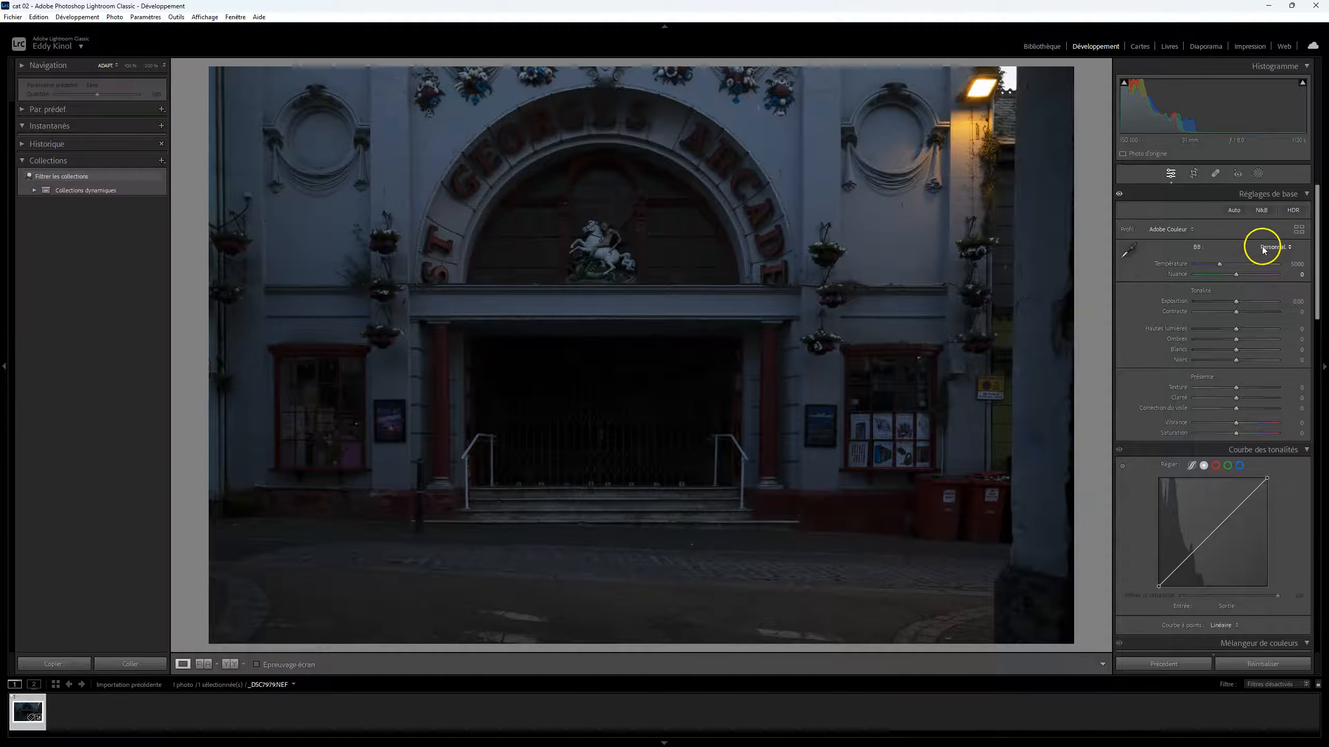
click(1278, 247)
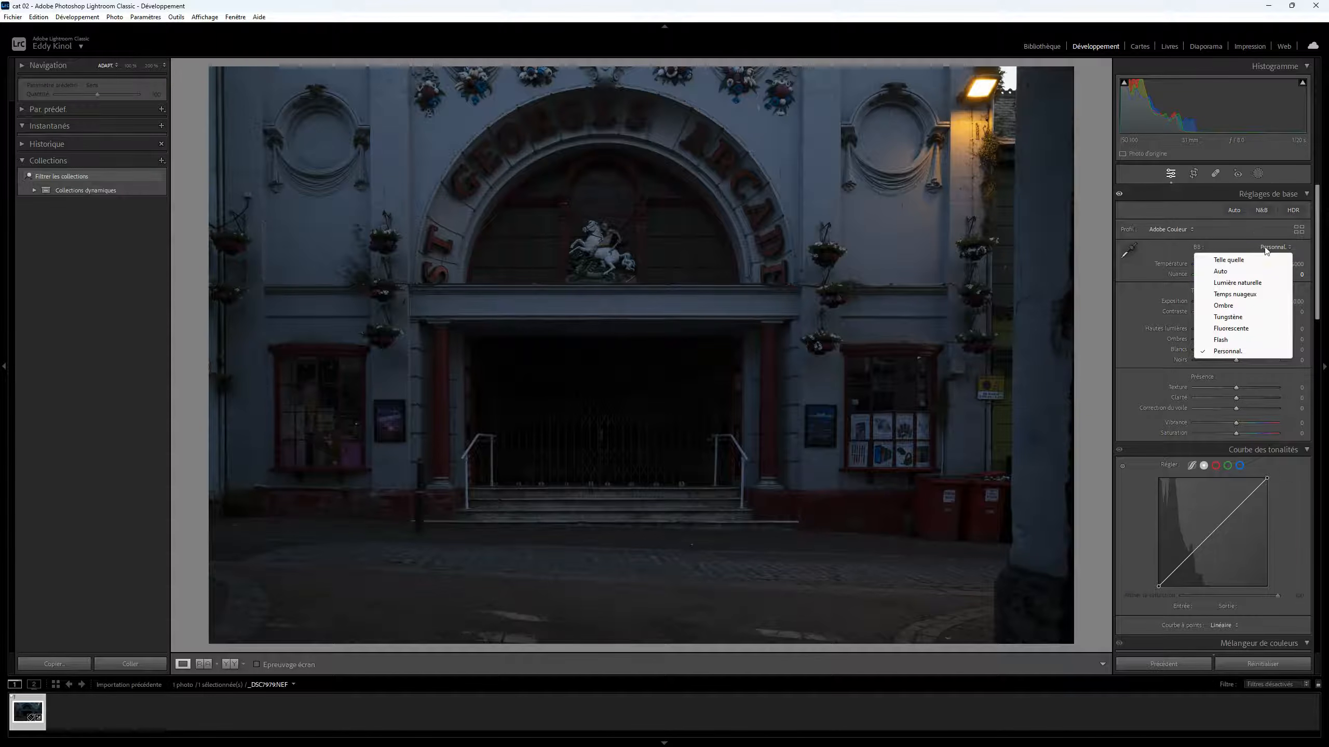
click(1220, 271)
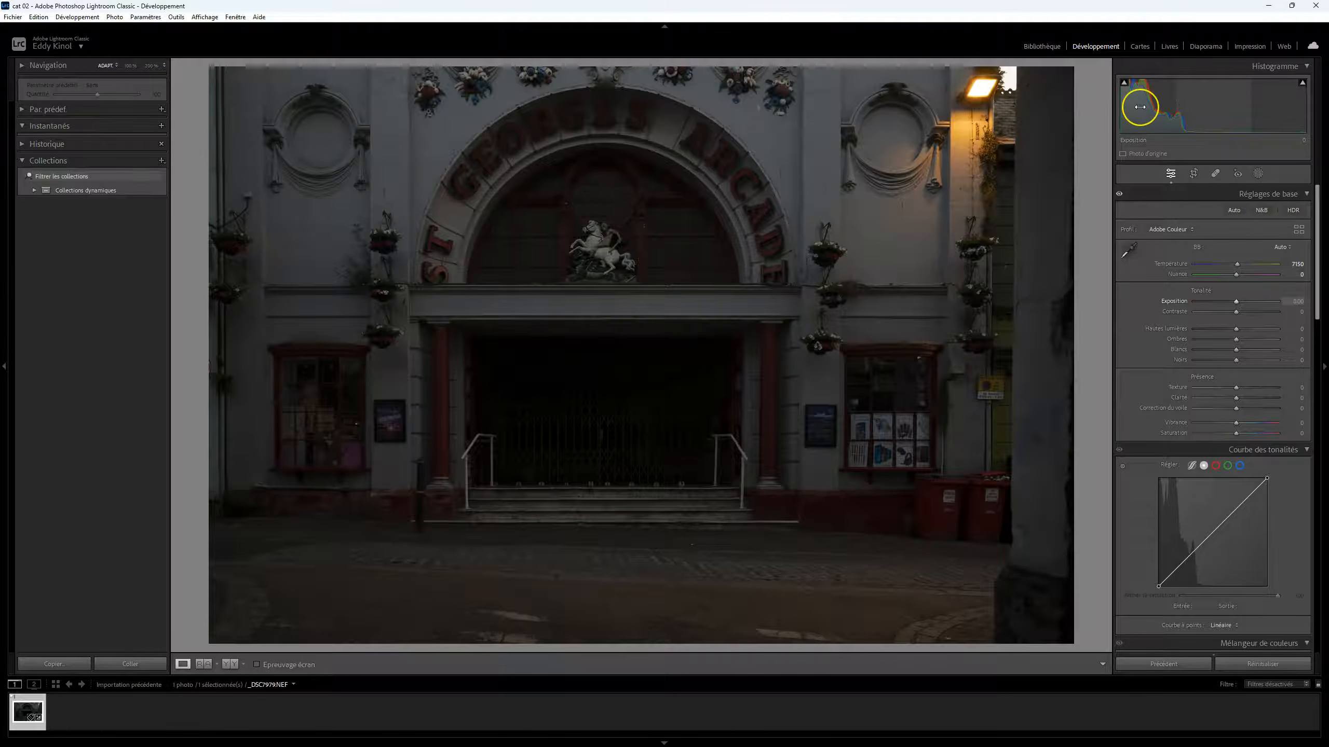
Check the clipped shadows and highlights with the clipping warnings and hide them again.
key(j)
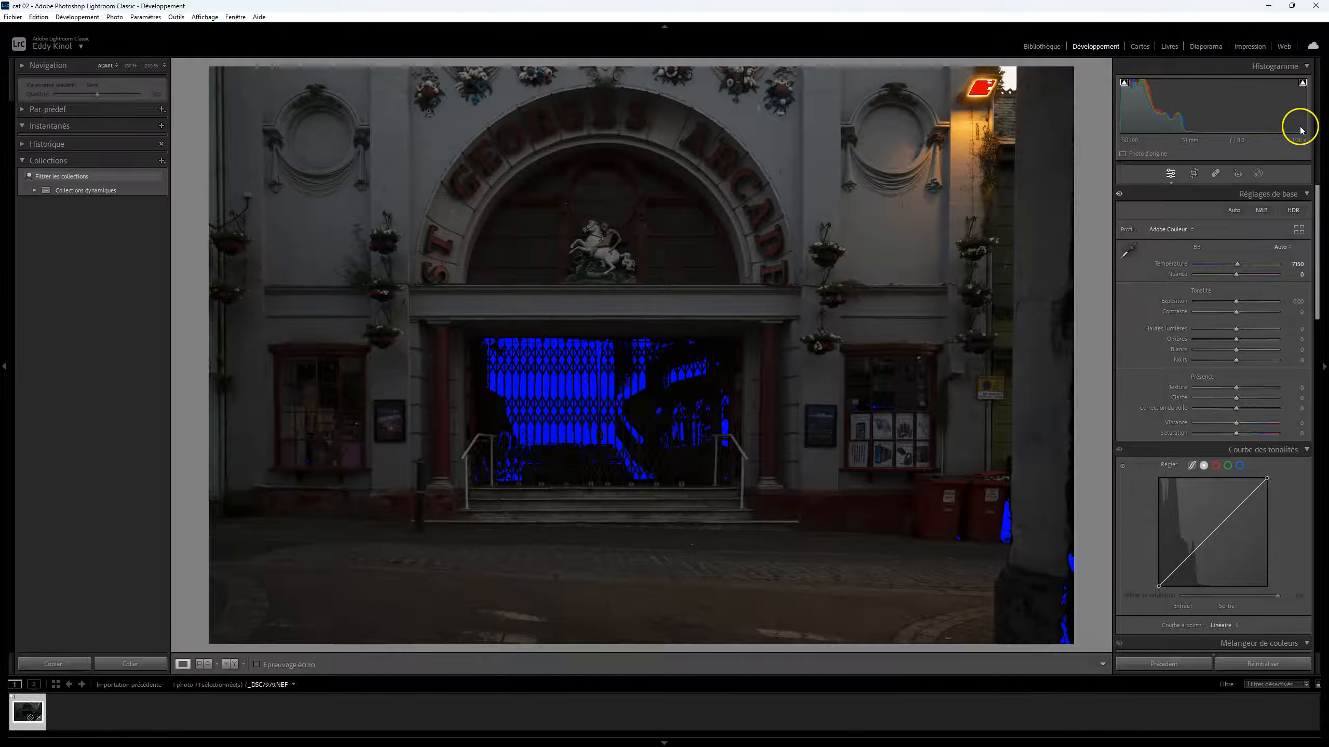
key(j)
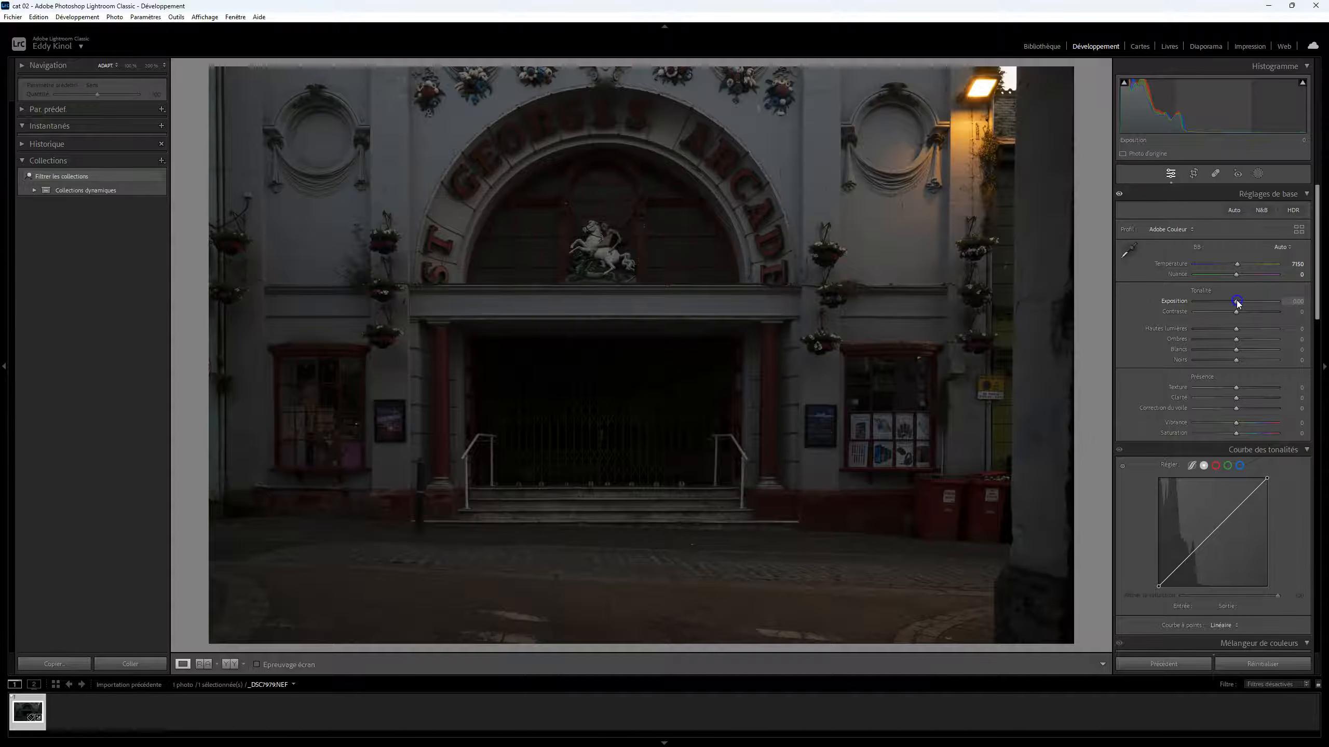
Try an exposure of −2.75, inspect the street lamp up close and reset the exposure.
drag(1237, 302, 1214, 302)
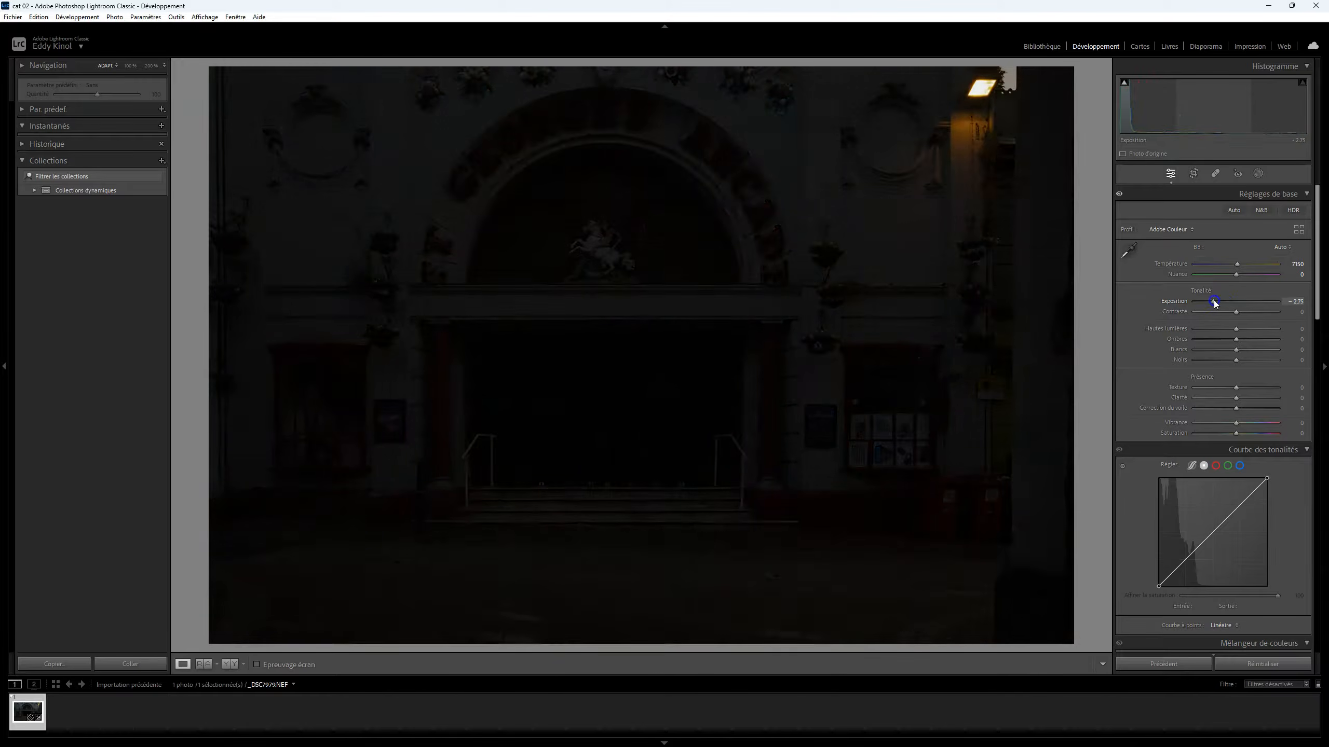
click(976, 82)
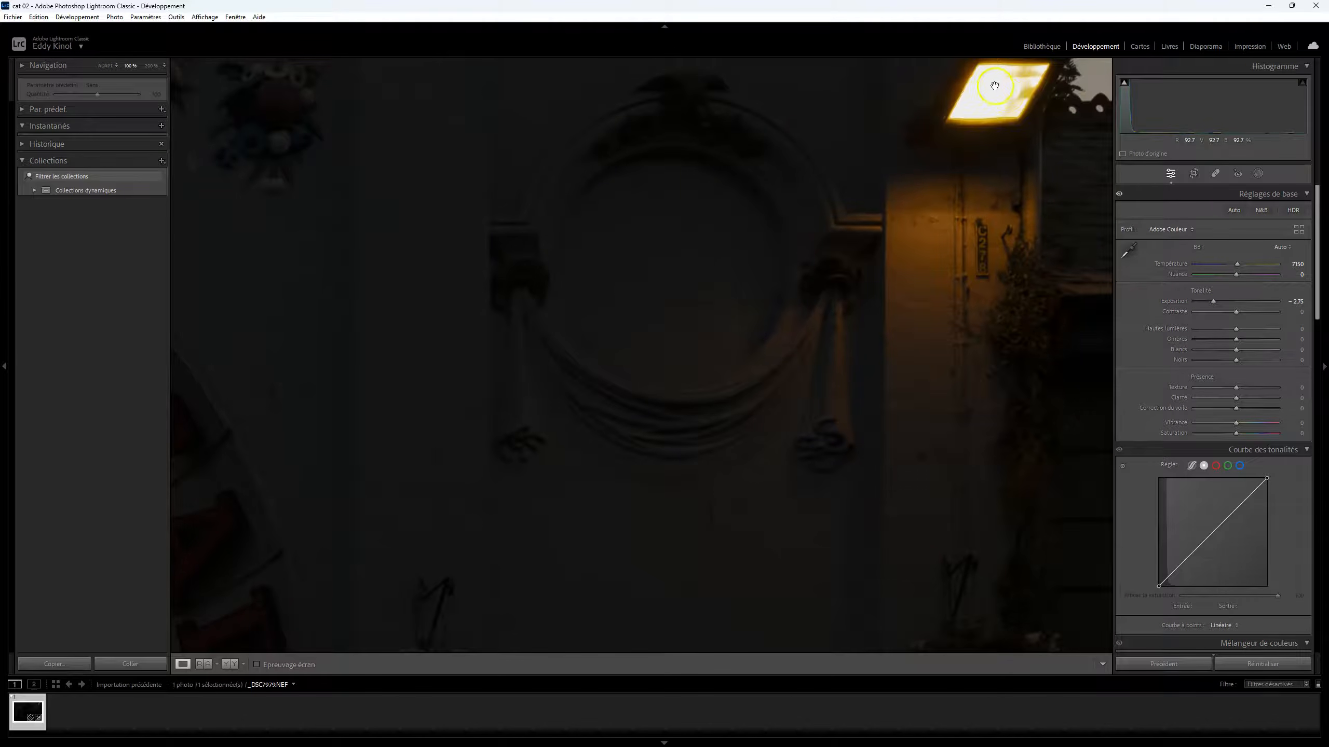
click(1005, 95)
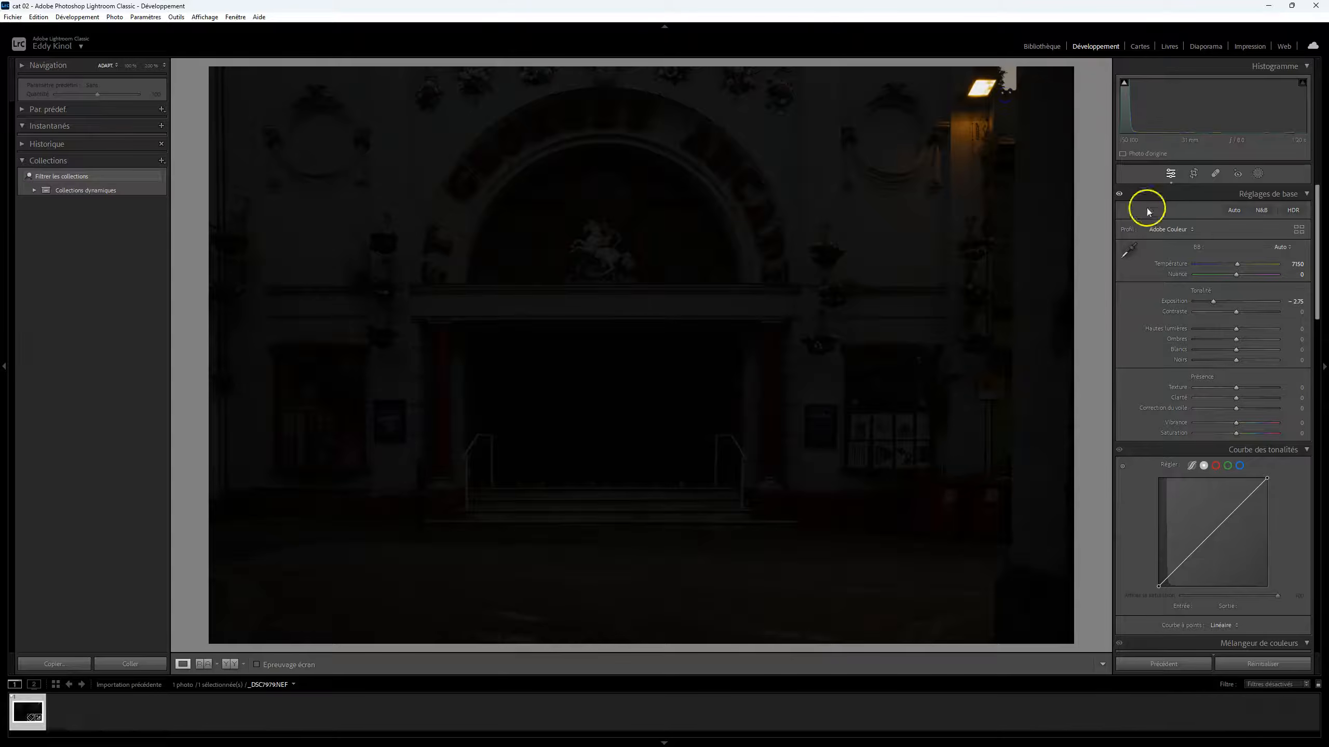
double_click(1214, 302)
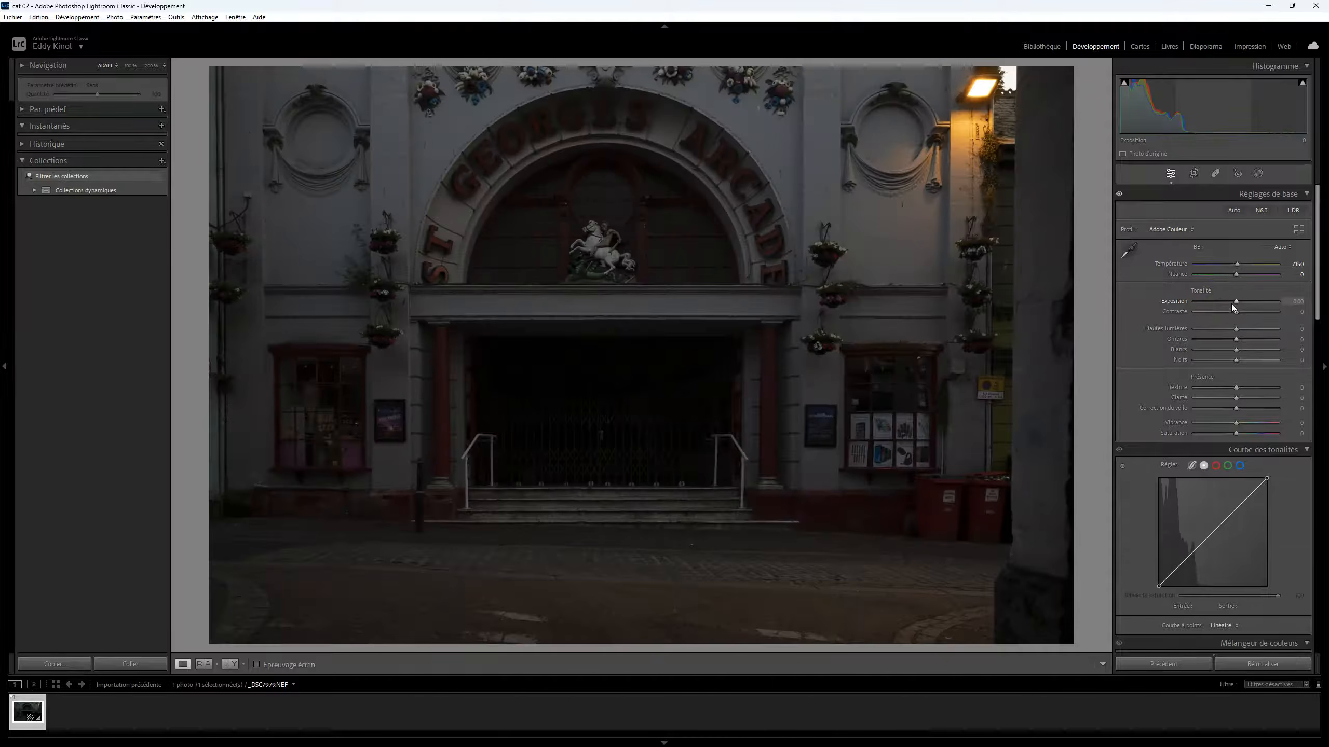
Try raising the exposure to +1.00, reset it and brighten the photo to an exposure of +1.25.
drag(1236, 302, 1245, 304)
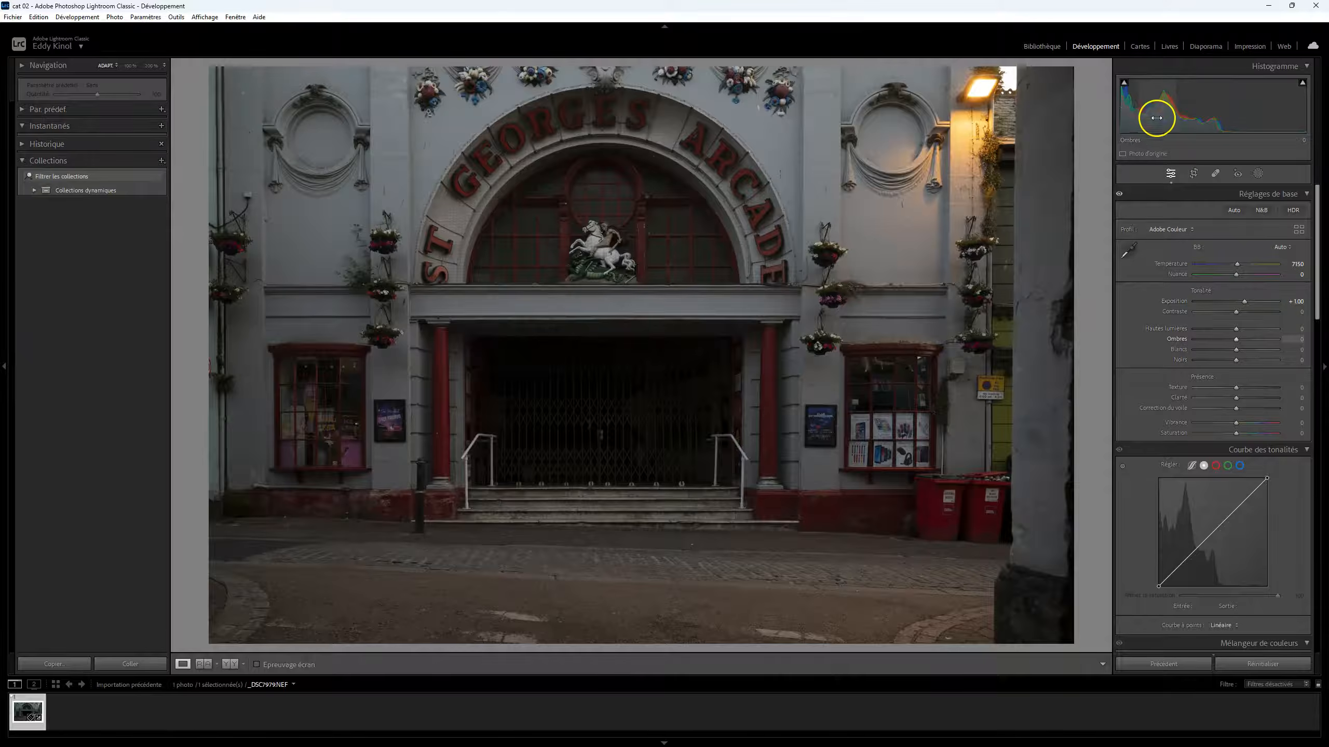
double_click(1248, 302)
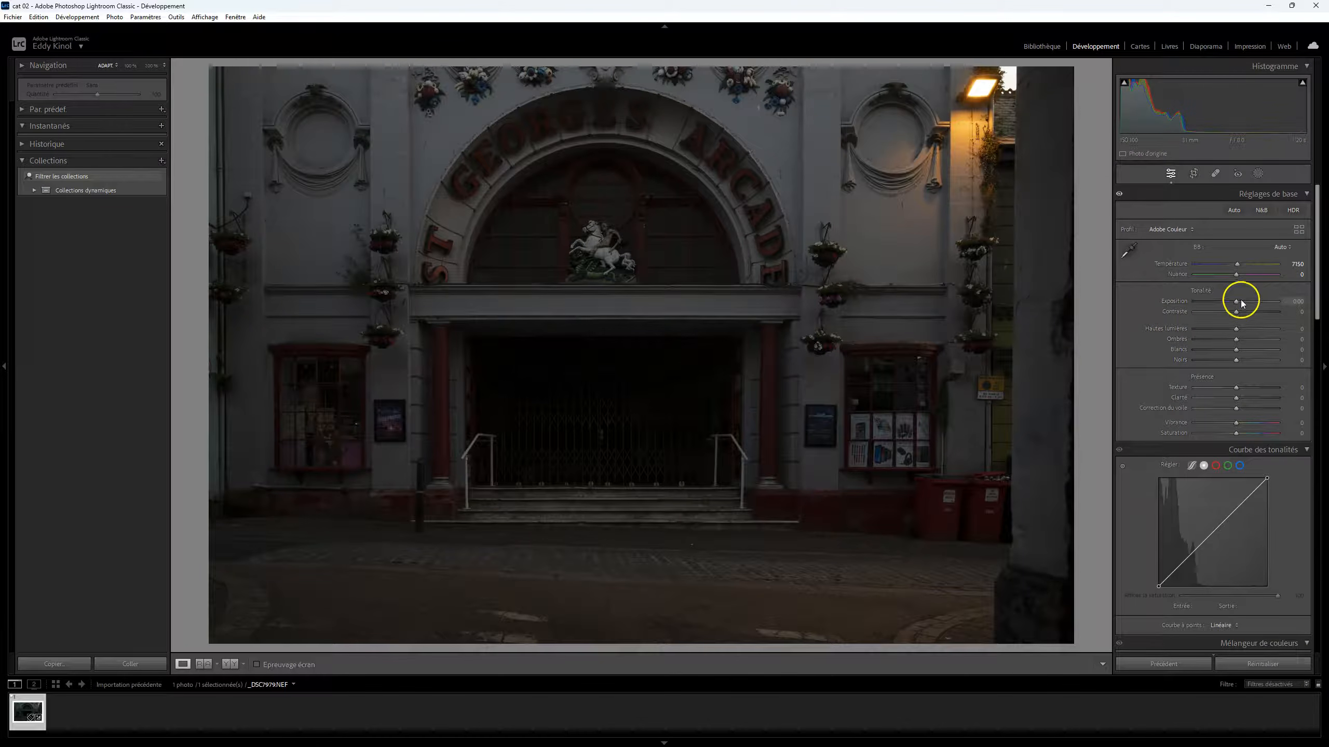
drag(1240, 300, 1238, 302)
drag(1244, 302, 1248, 302)
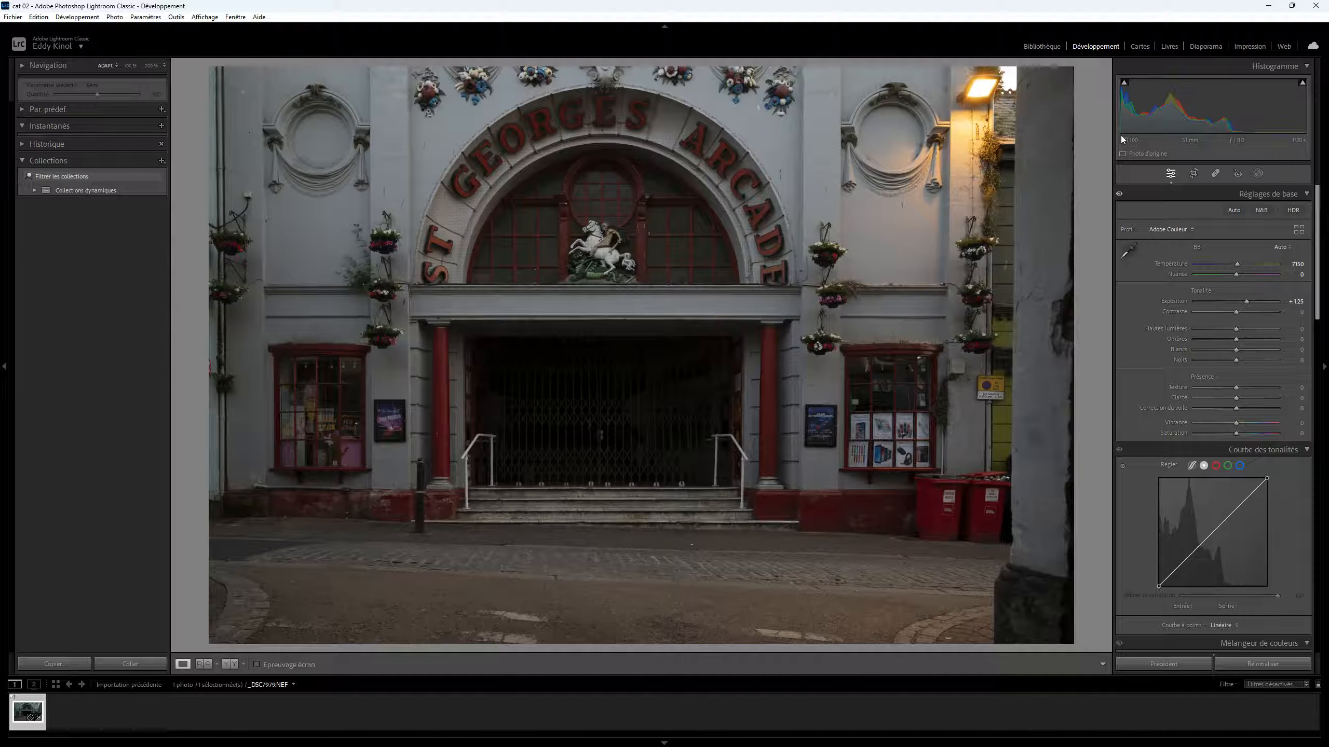
Try the two exposure extremes, +5.00 and −5.00, on the photo.
click(1125, 121)
drag(1247, 302, 1281, 301)
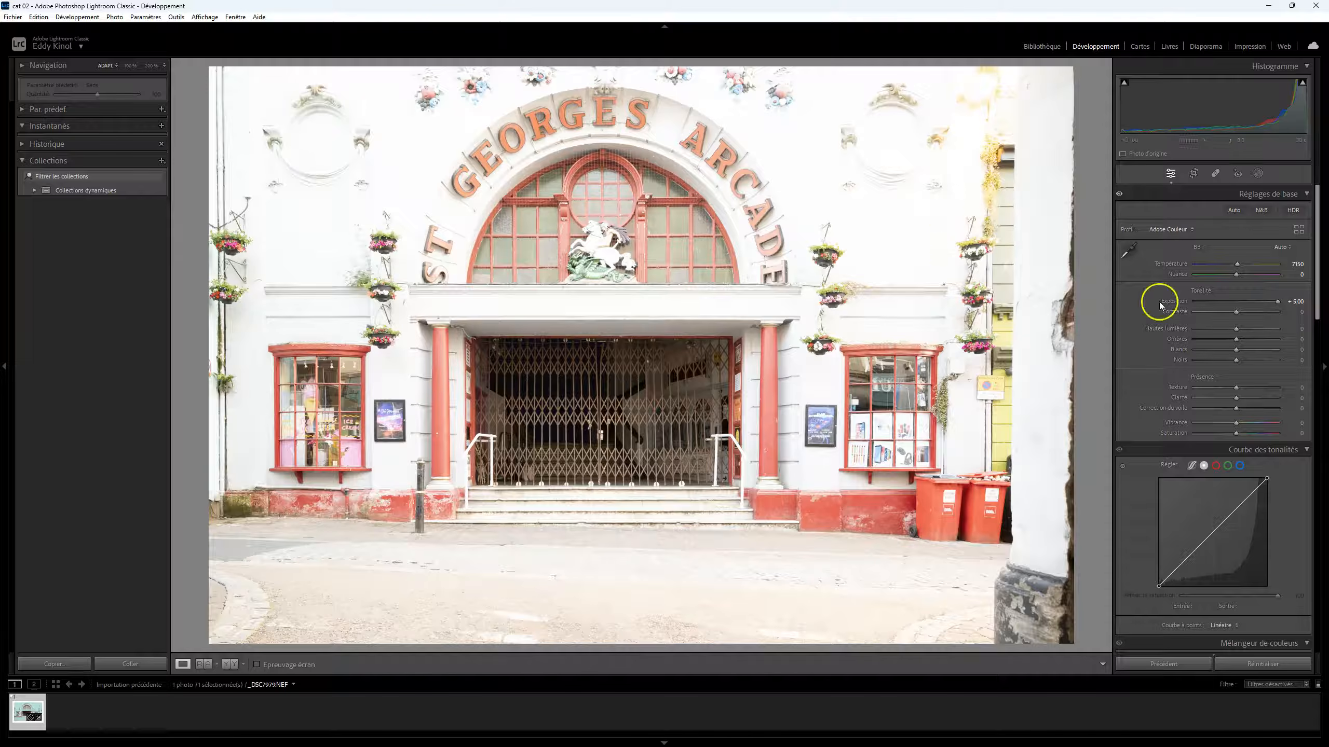
drag(1277, 305, 1114, 302)
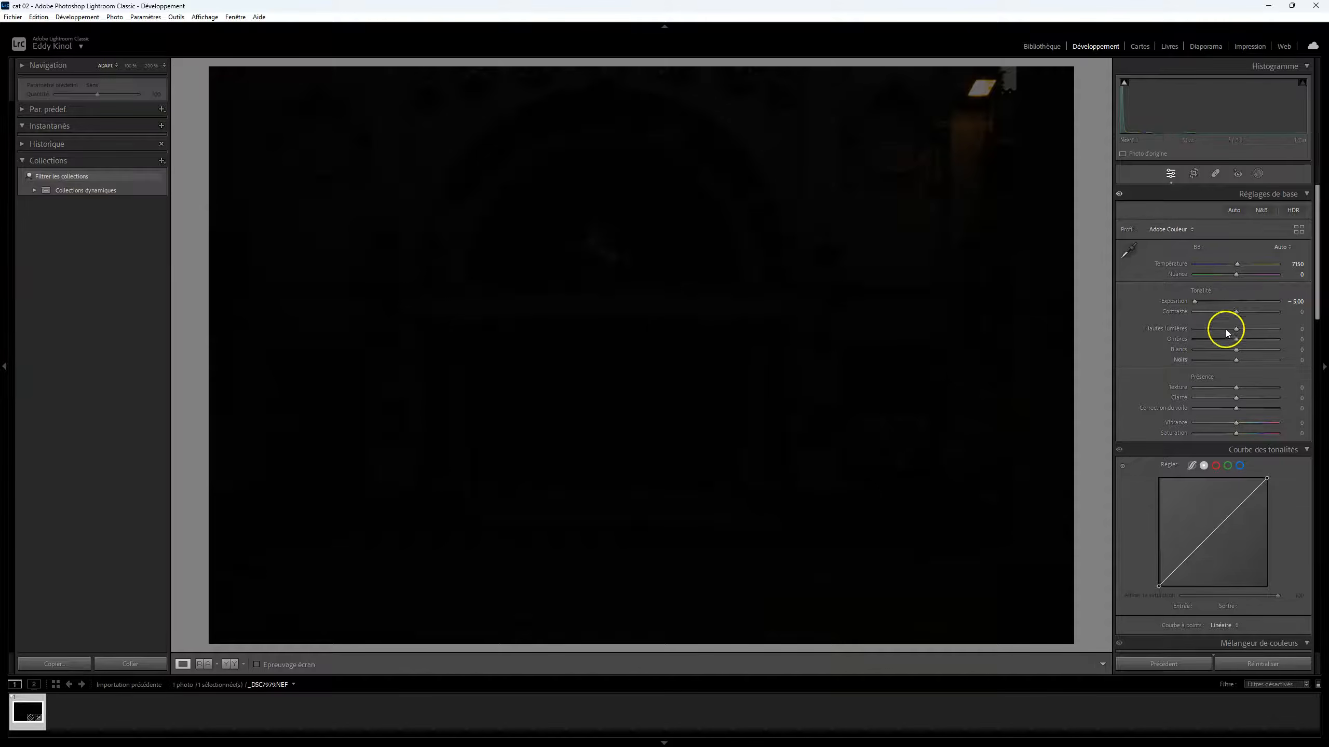
Reset the exposure and raise it to +1.13.
double_click(1194, 303)
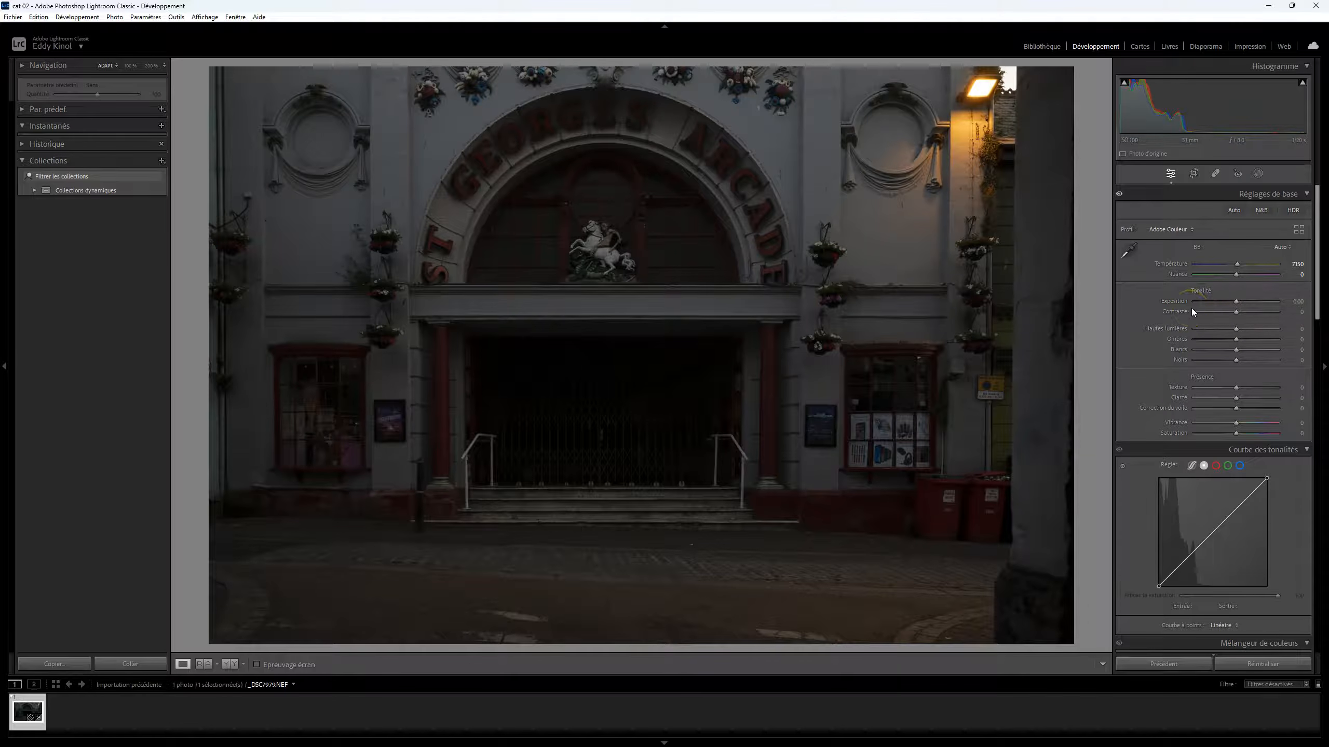
drag(1238, 302, 1246, 302)
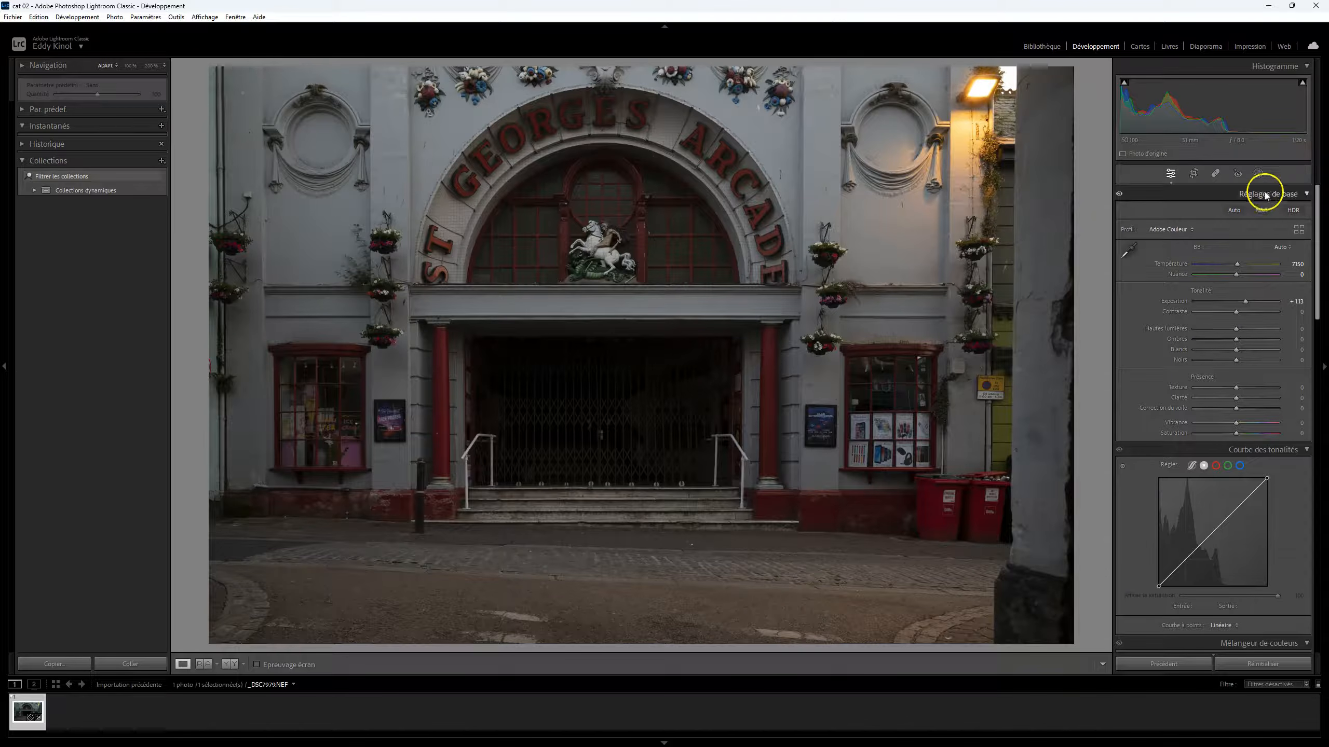
Try the black-and-white treatment on the photo and switch back to colour.
click(1262, 211)
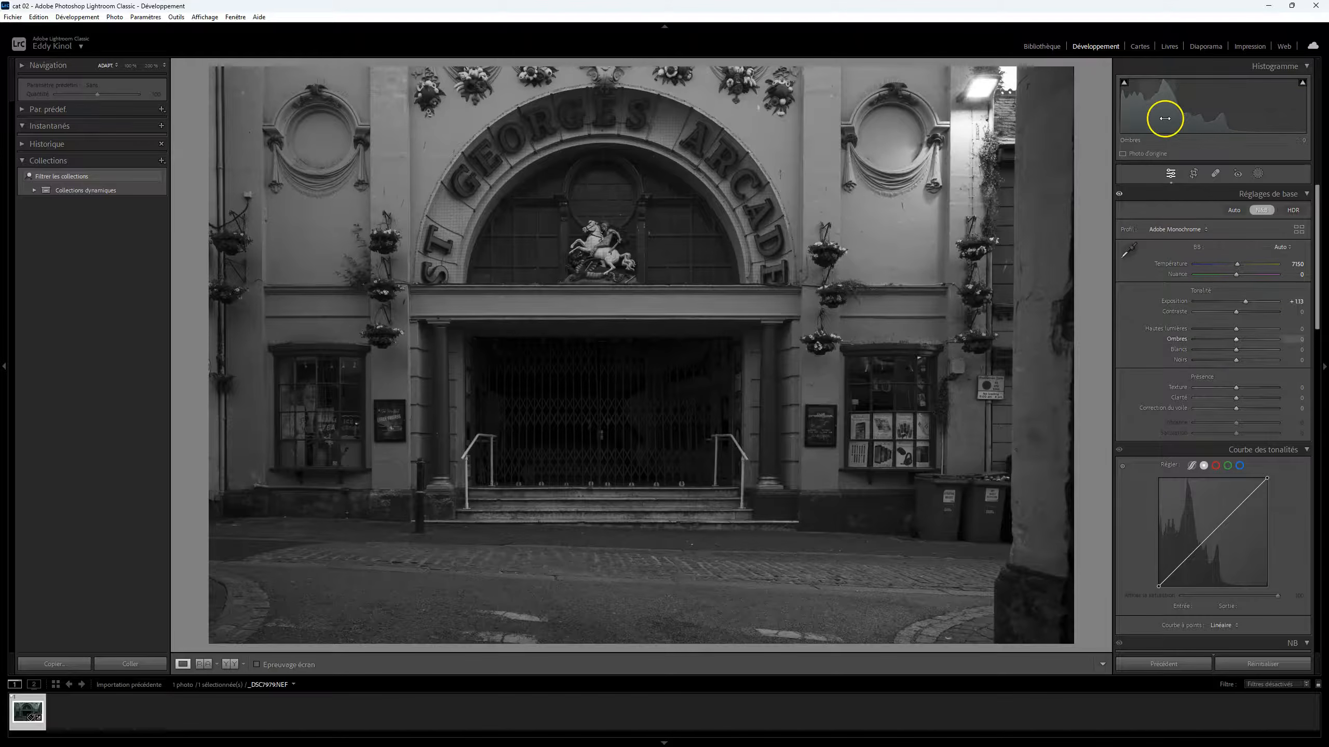
click(1258, 211)
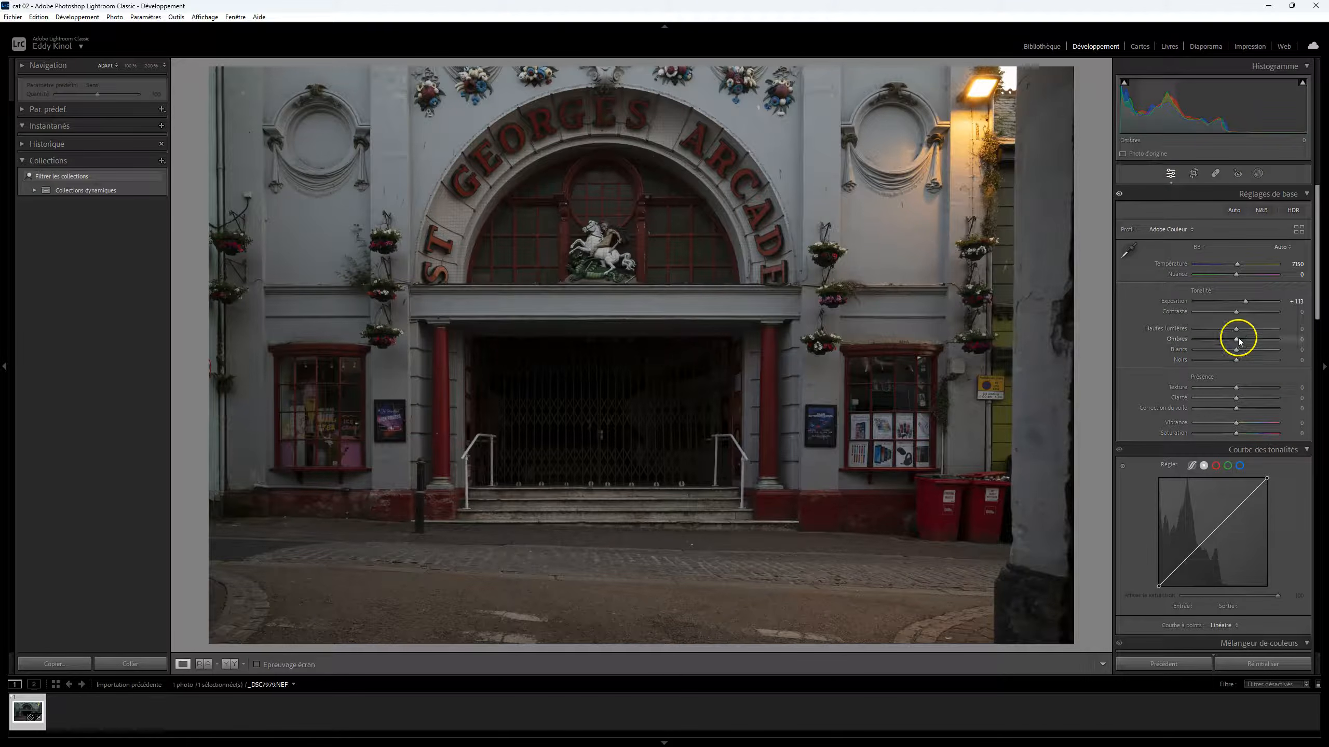
Lift the photo's shadows to +59, trying +54 and +100 on the way.
drag(1236, 341, 1258, 340)
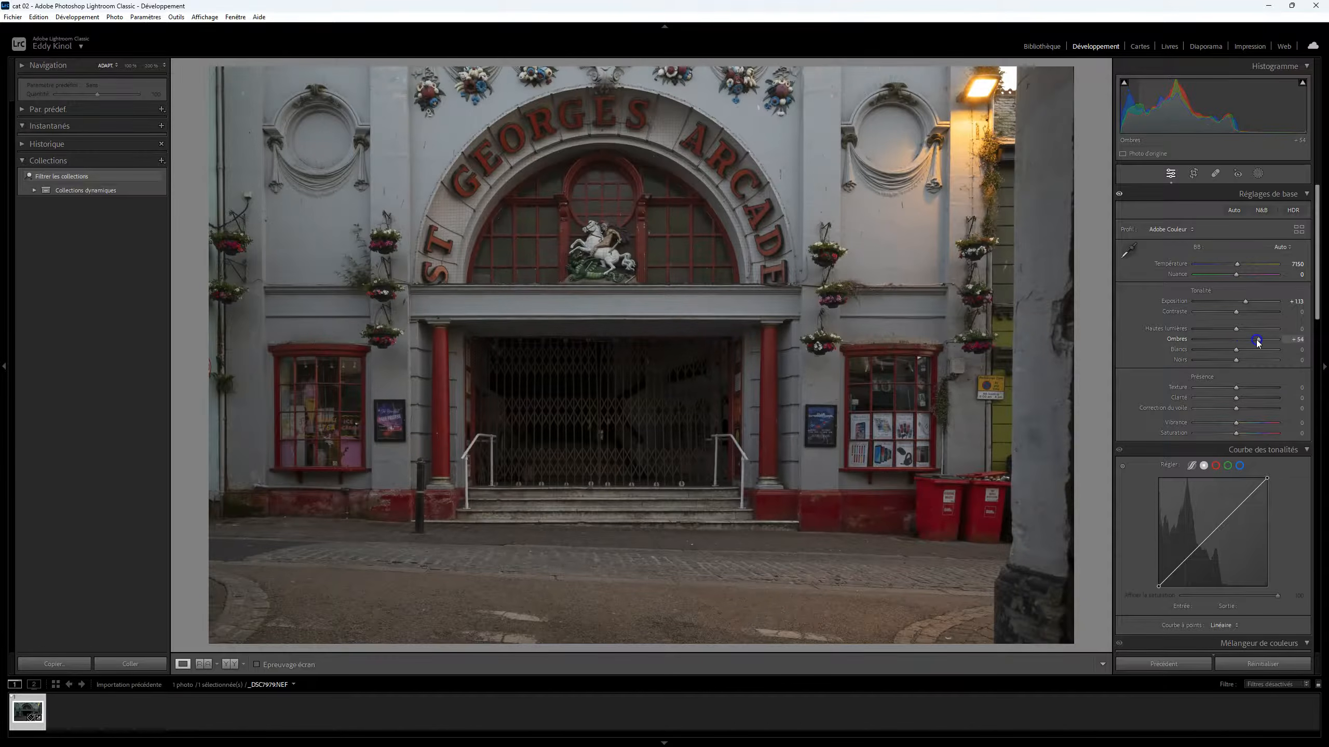
click(1258, 340)
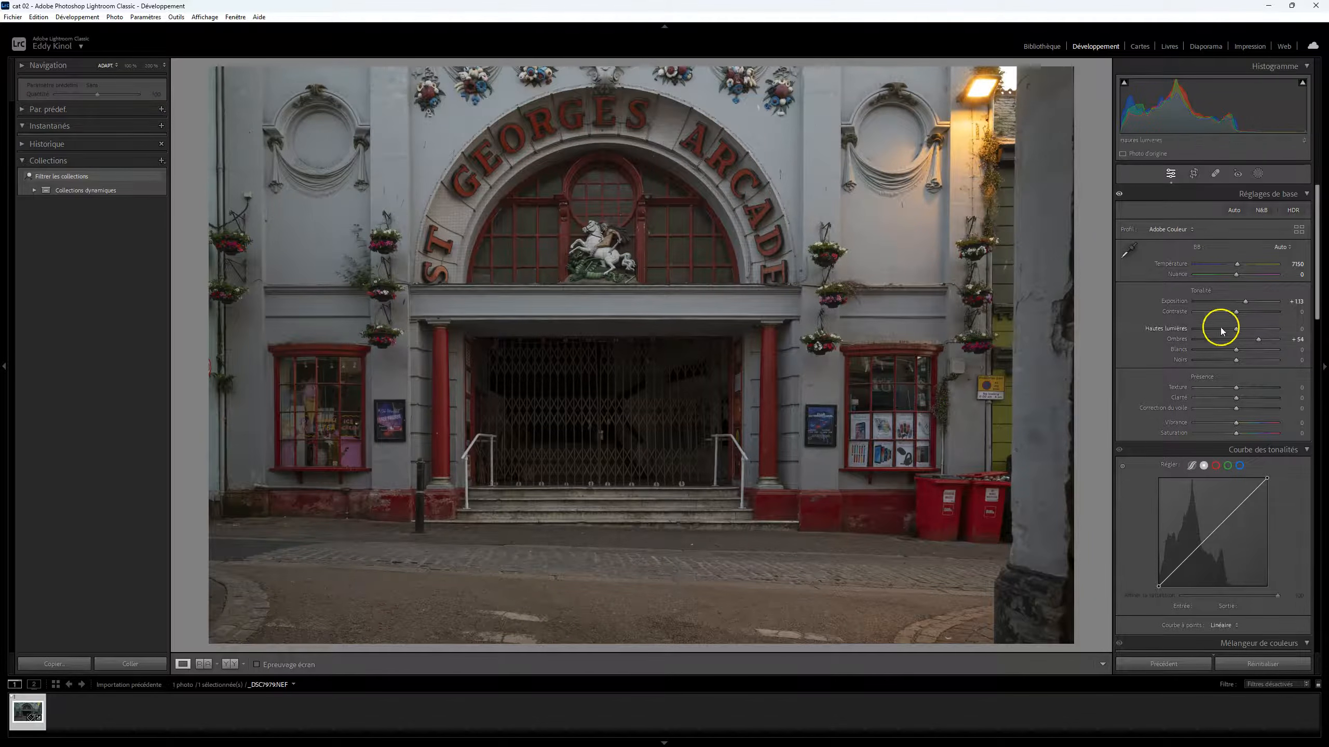
drag(1260, 341, 1327, 343)
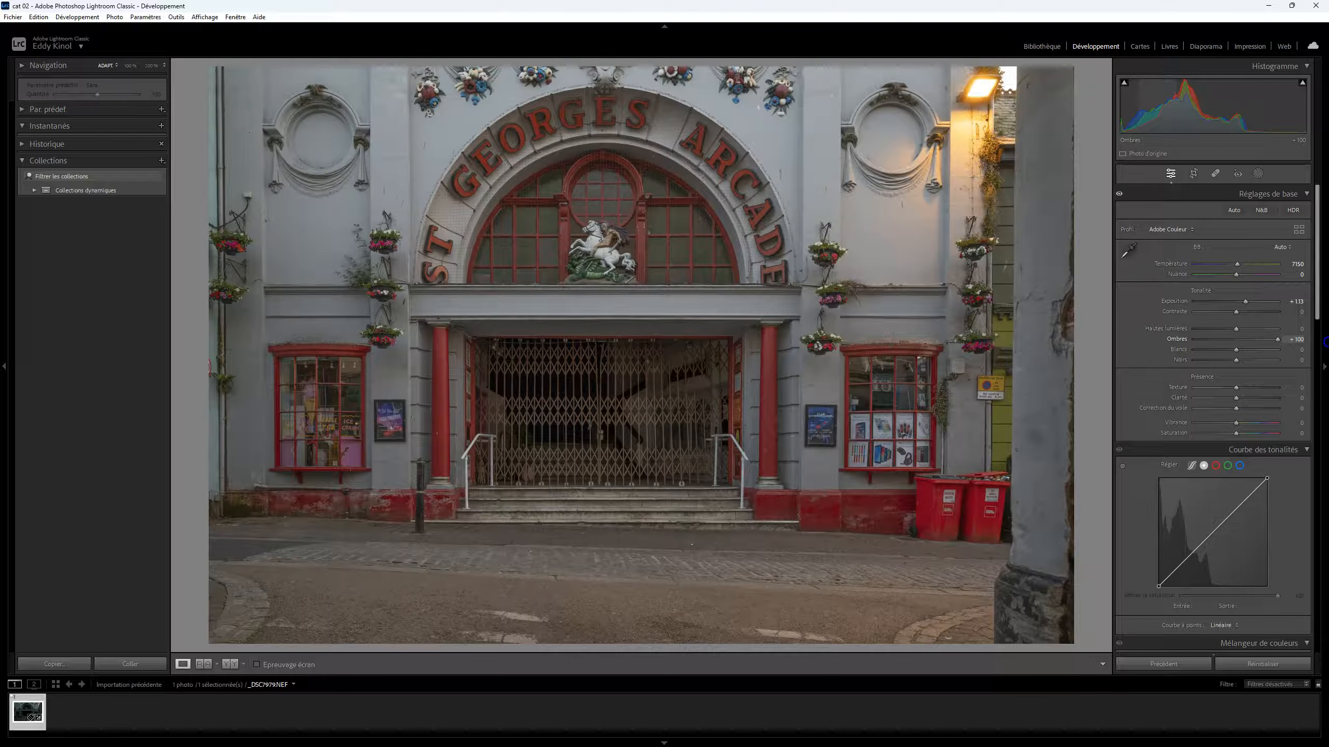
drag(1322, 346, 1260, 339)
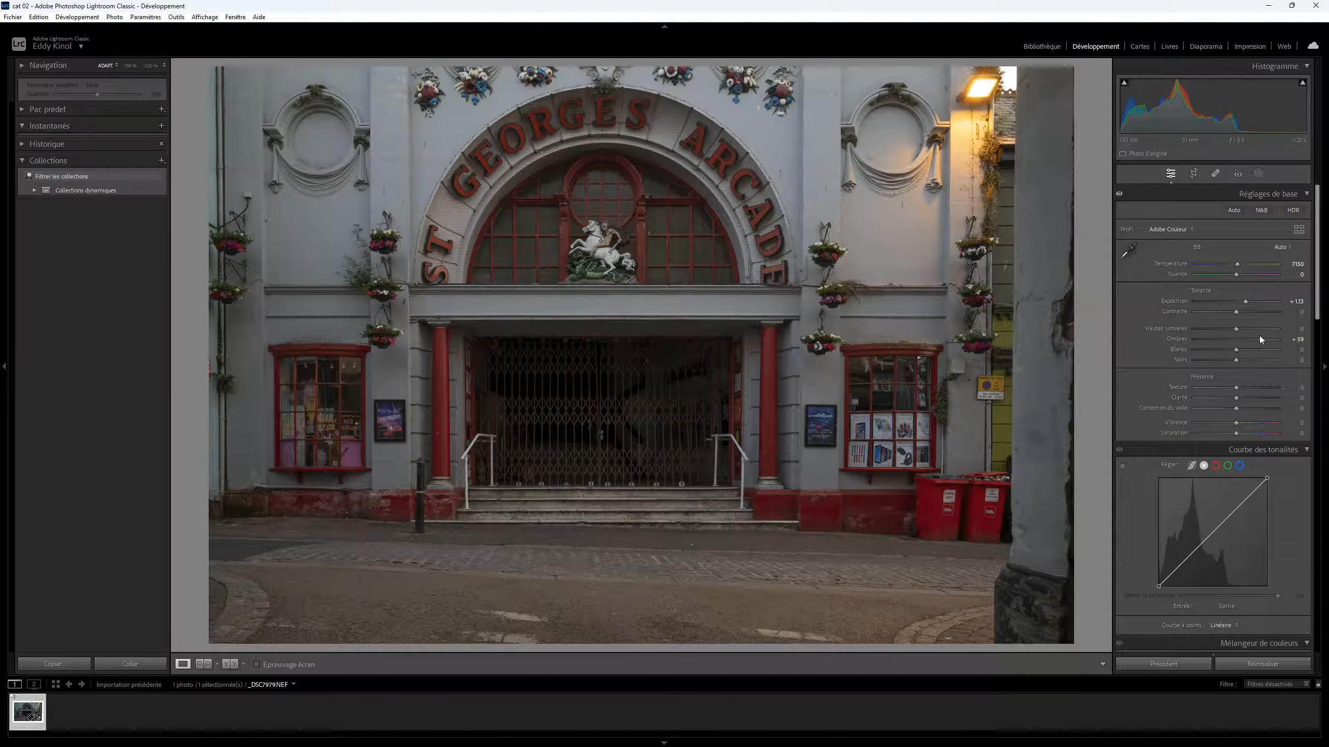
Try the highlights at +100, and lower them to −38 while checking the lamp-lit wall ornament at full size.
click(1236, 329)
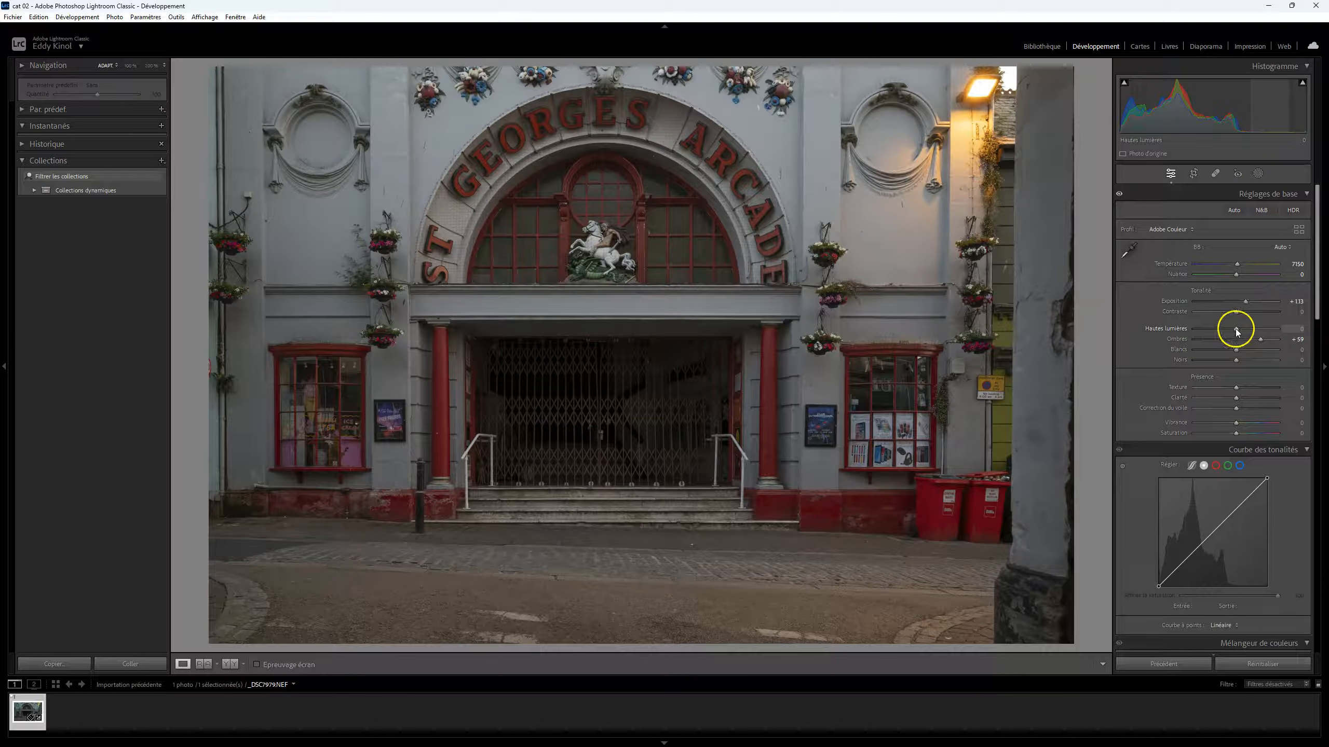
drag(1236, 329, 1302, 327)
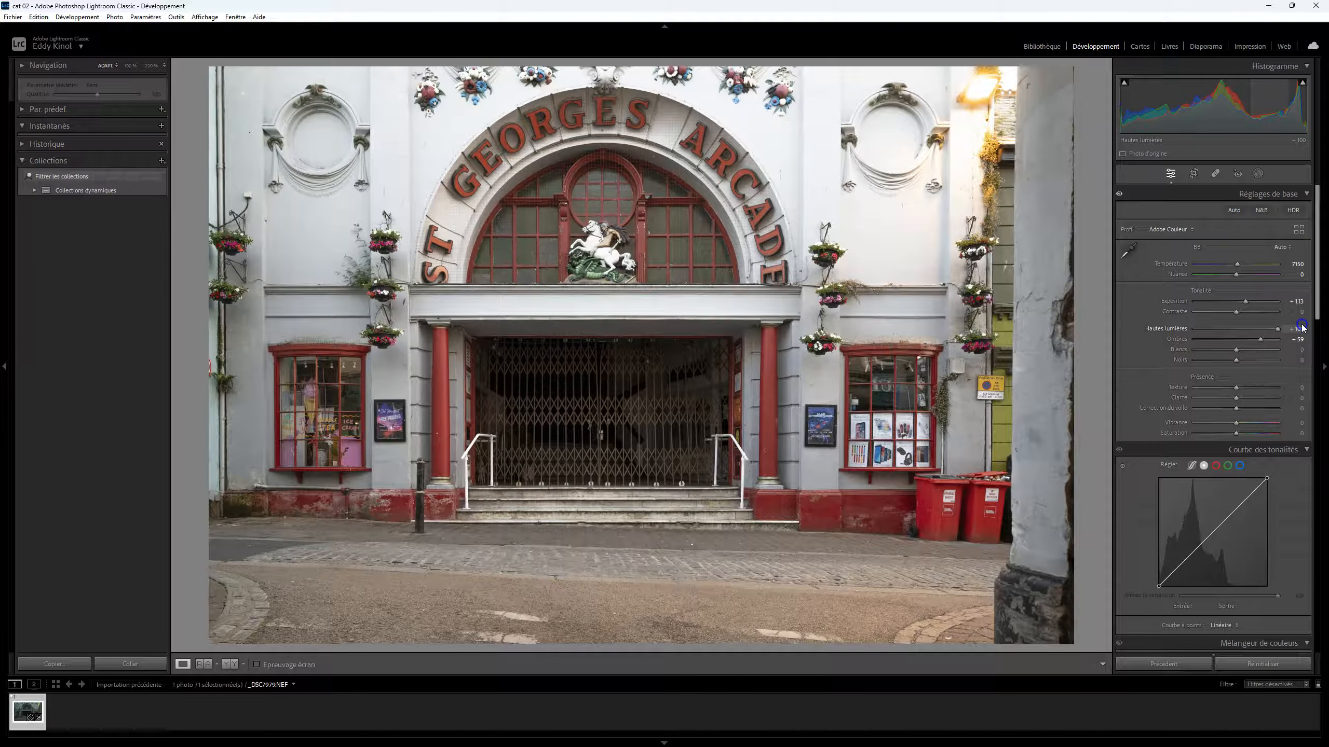
drag(1302, 327, 1215, 323)
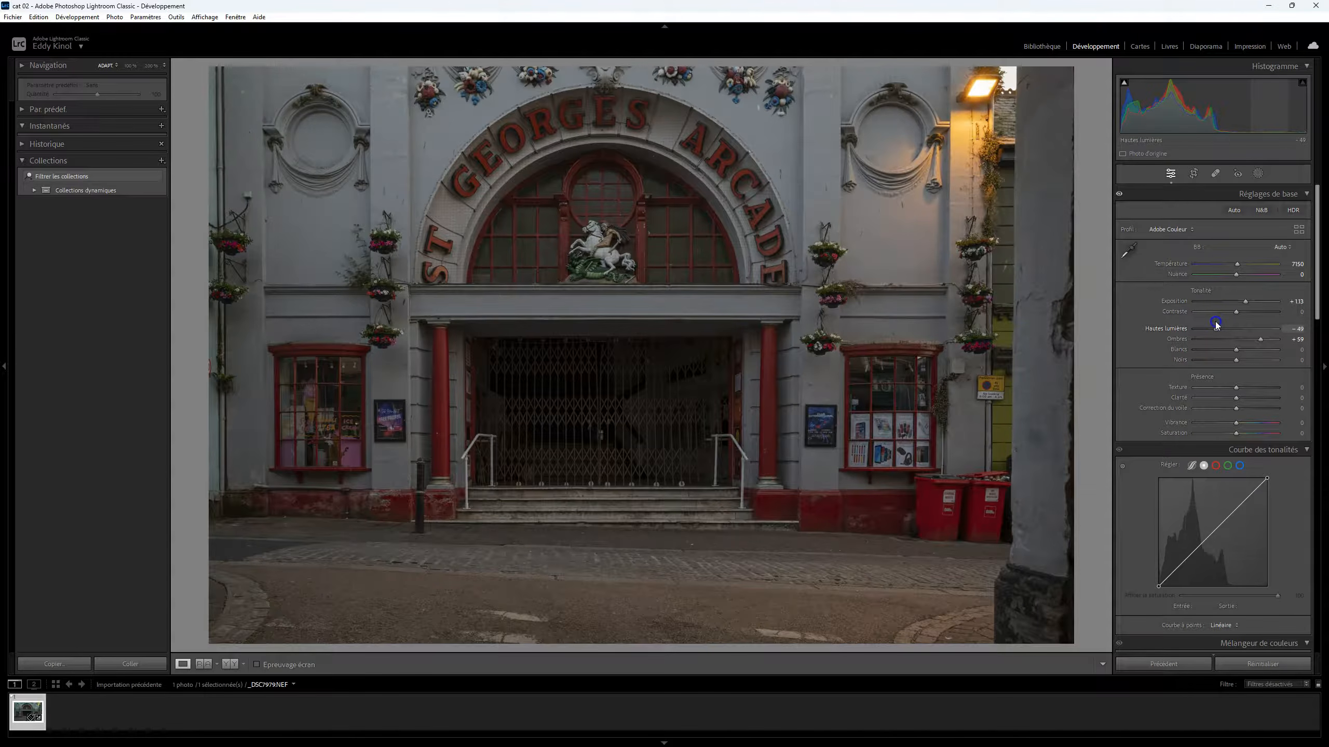
click(903, 165)
drag(897, 158, 858, 484)
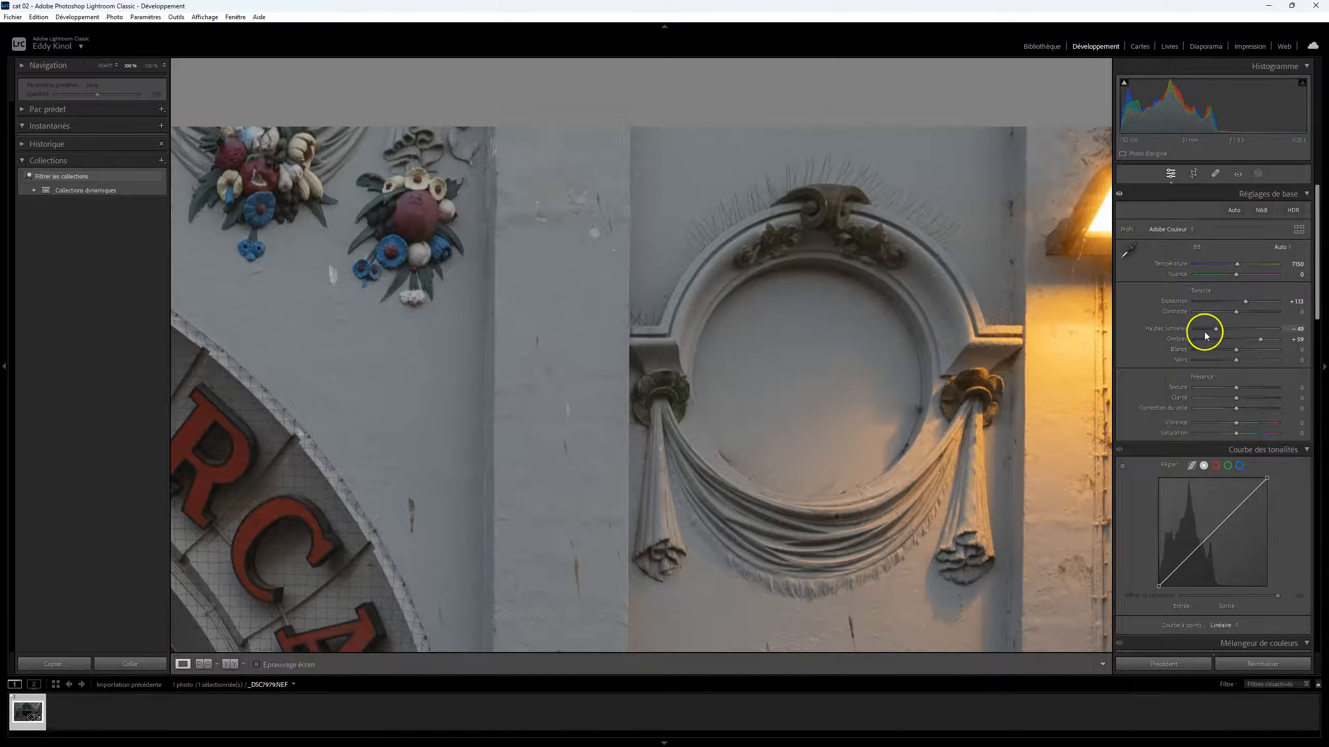
mouse_move(1224, 332)
mouse_down()
mouse_move(1302, 335)
mouse_move(1214, 332)
mouse_up()
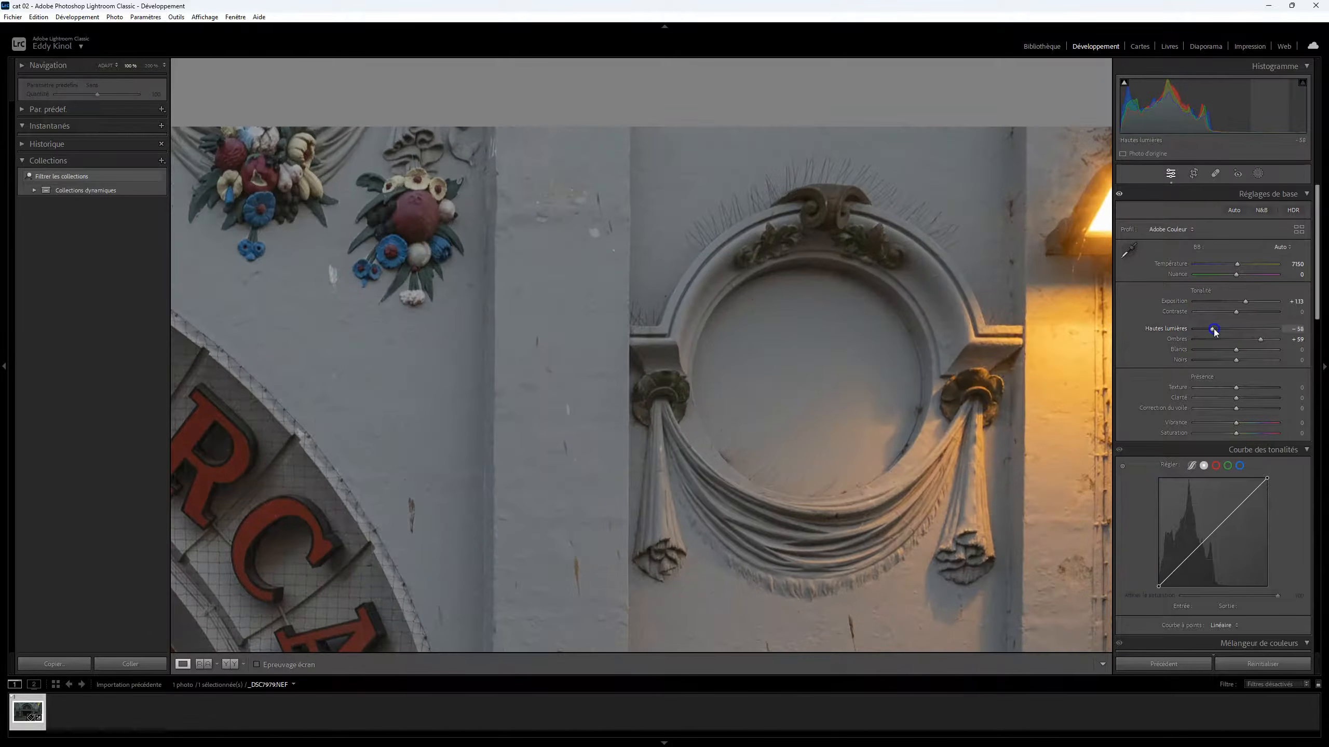
key(z)
drag(1213, 329, 1222, 331)
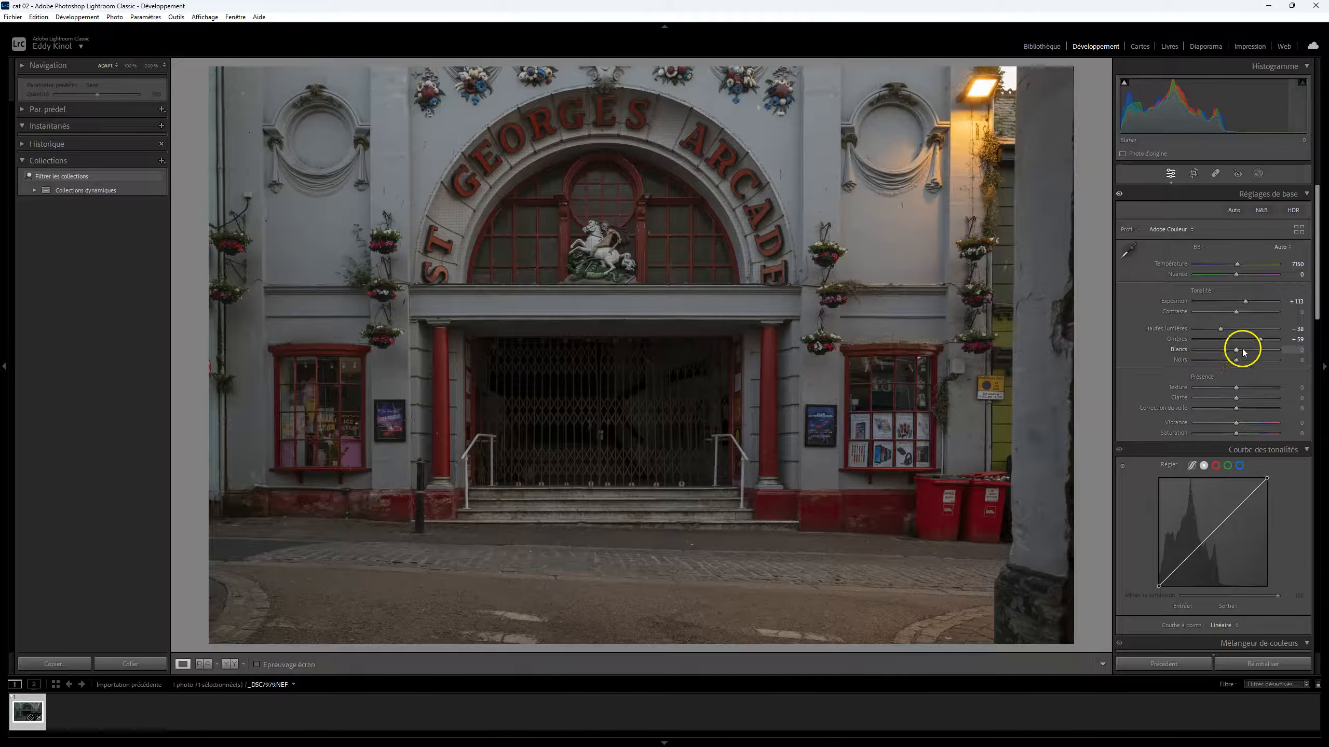
Try the whites at +50 and +45 while checking the clipping around the lamp.
click(1238, 352)
mouse_move(1239, 353)
mouse_down()
mouse_move(1189, 346)
mouse_move(1258, 345)
mouse_up()
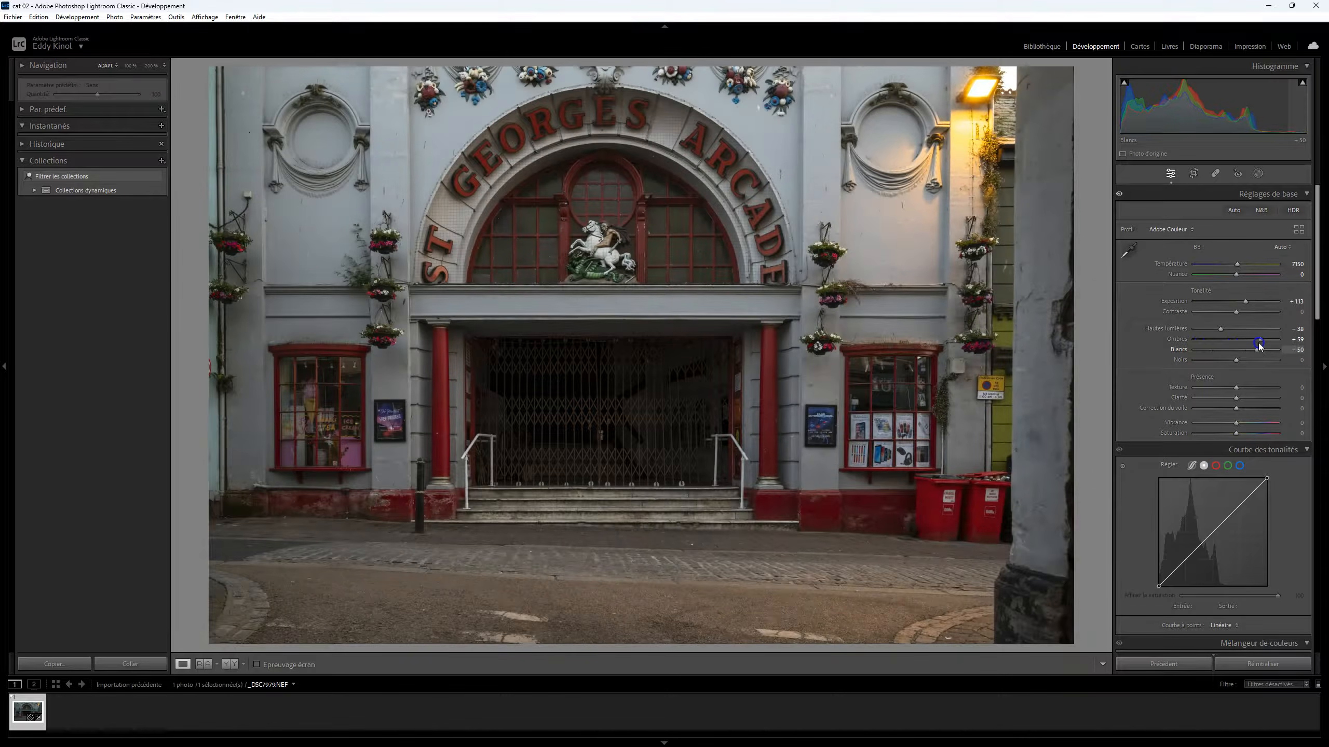
key(j)
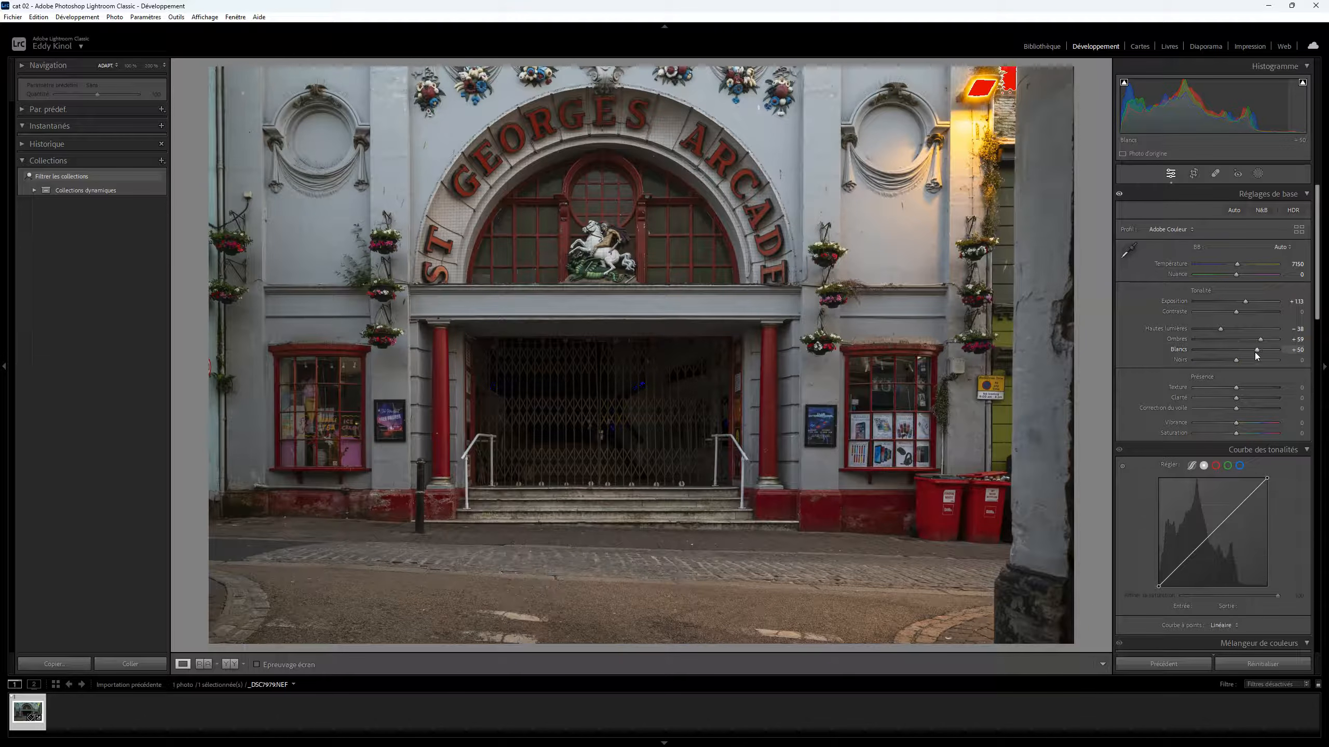
mouse_move(1258, 353)
mouse_down()
mouse_move(1239, 354)
mouse_move(1257, 356)
mouse_up()
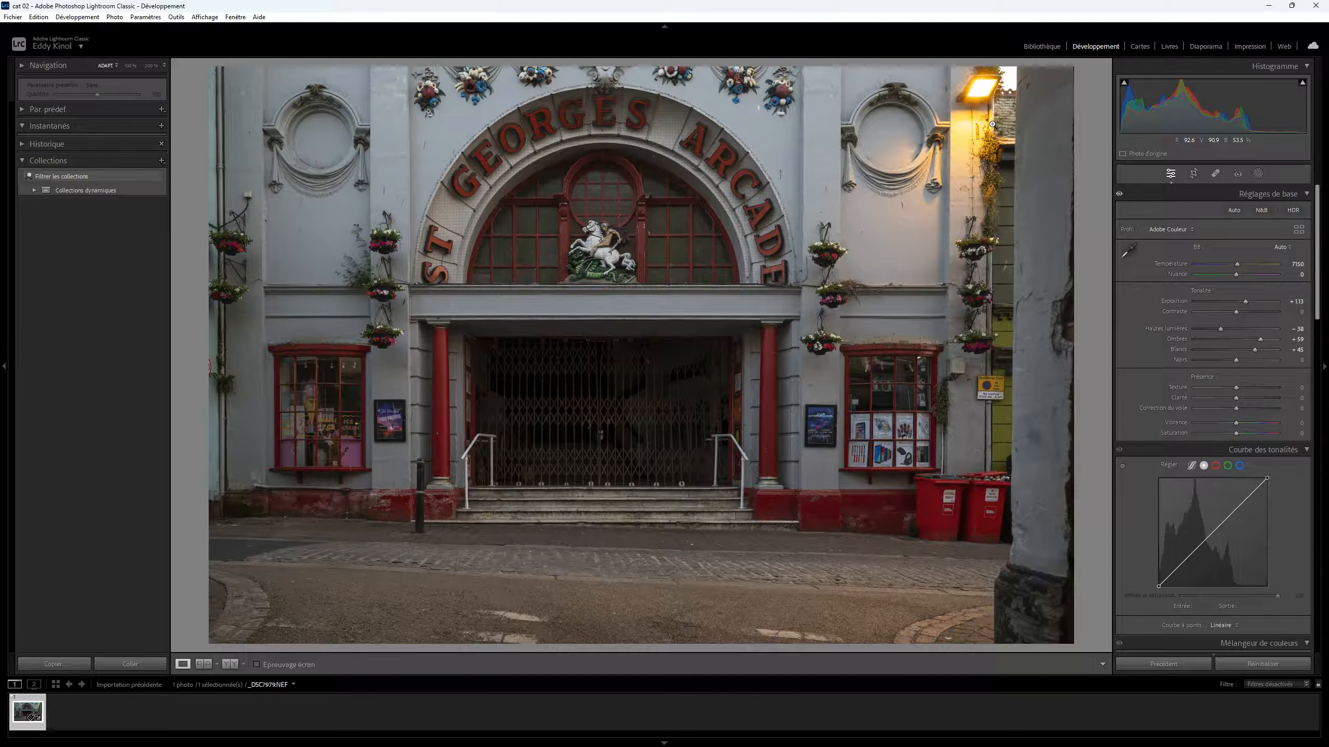
Try darker blacks, reset the blacks and whites, and set the whites to +44 and the blacks to −19.
click(1237, 360)
drag(1238, 361, 1229, 360)
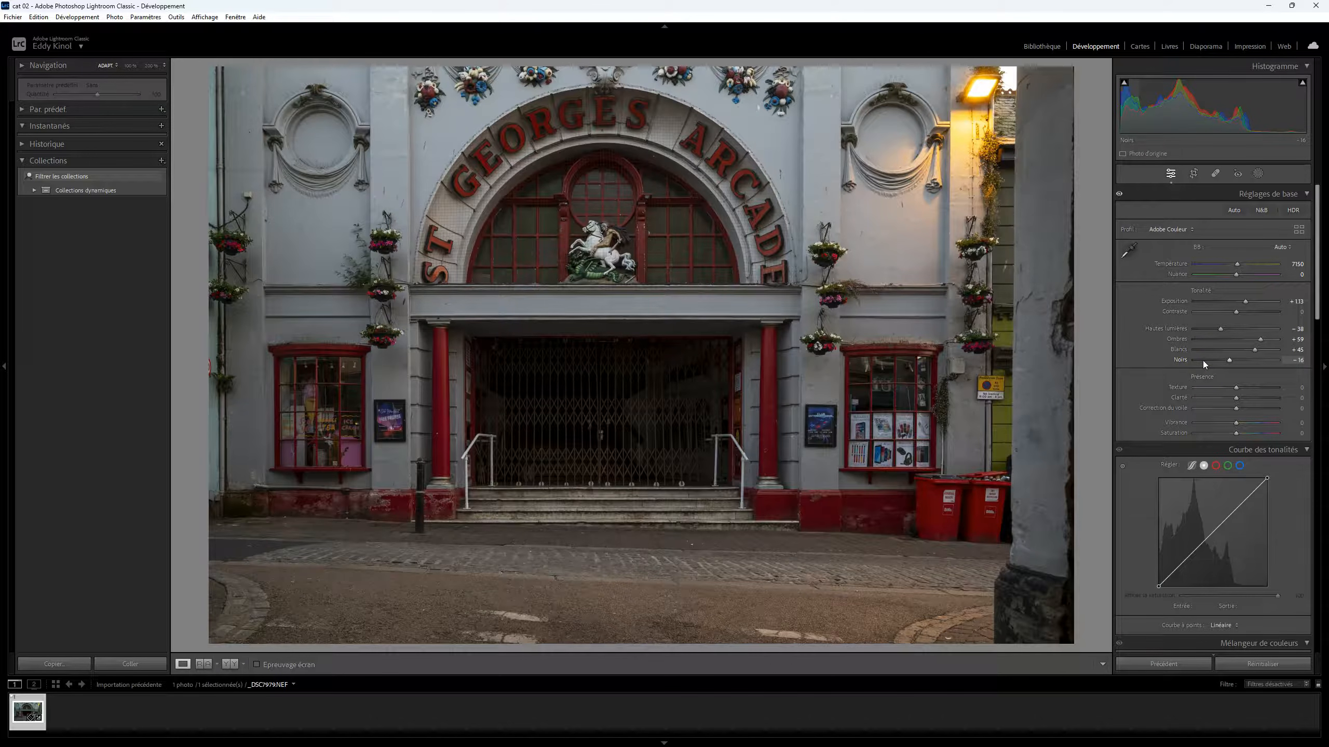
double_click(1230, 360)
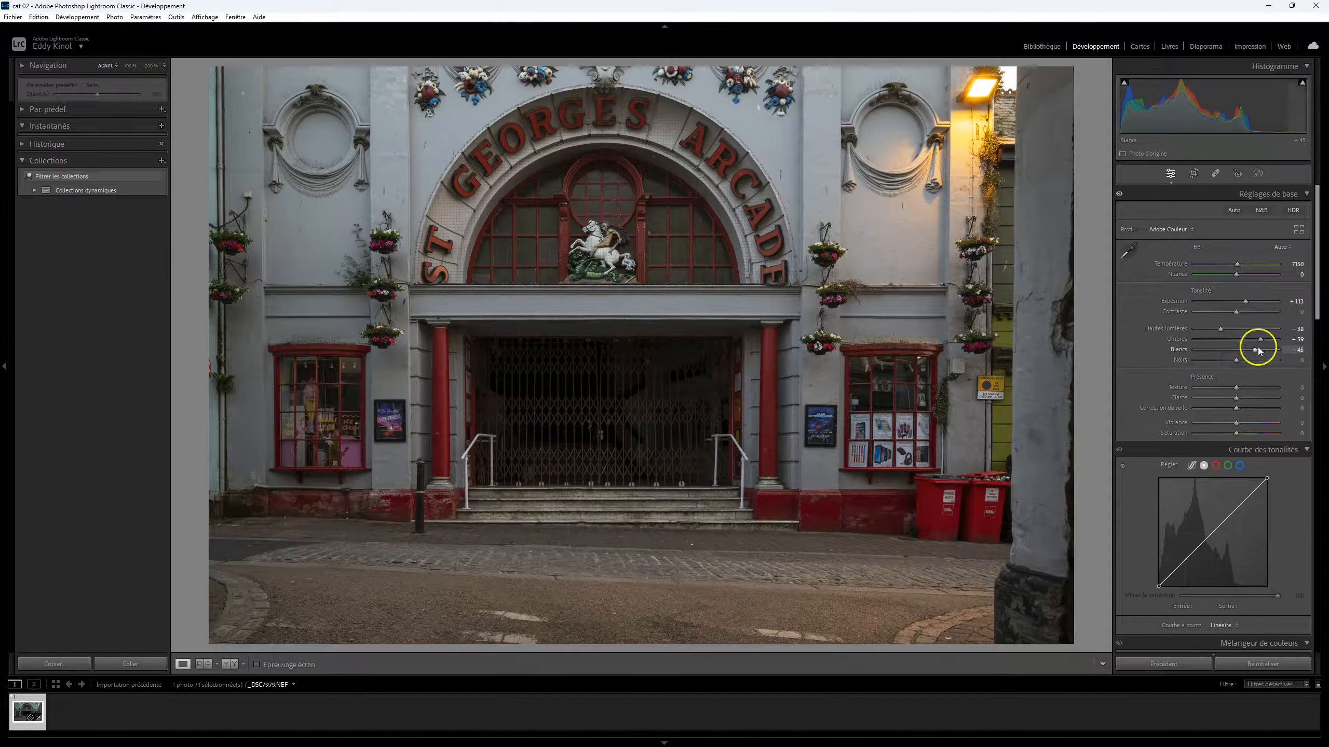
double_click(1256, 351)
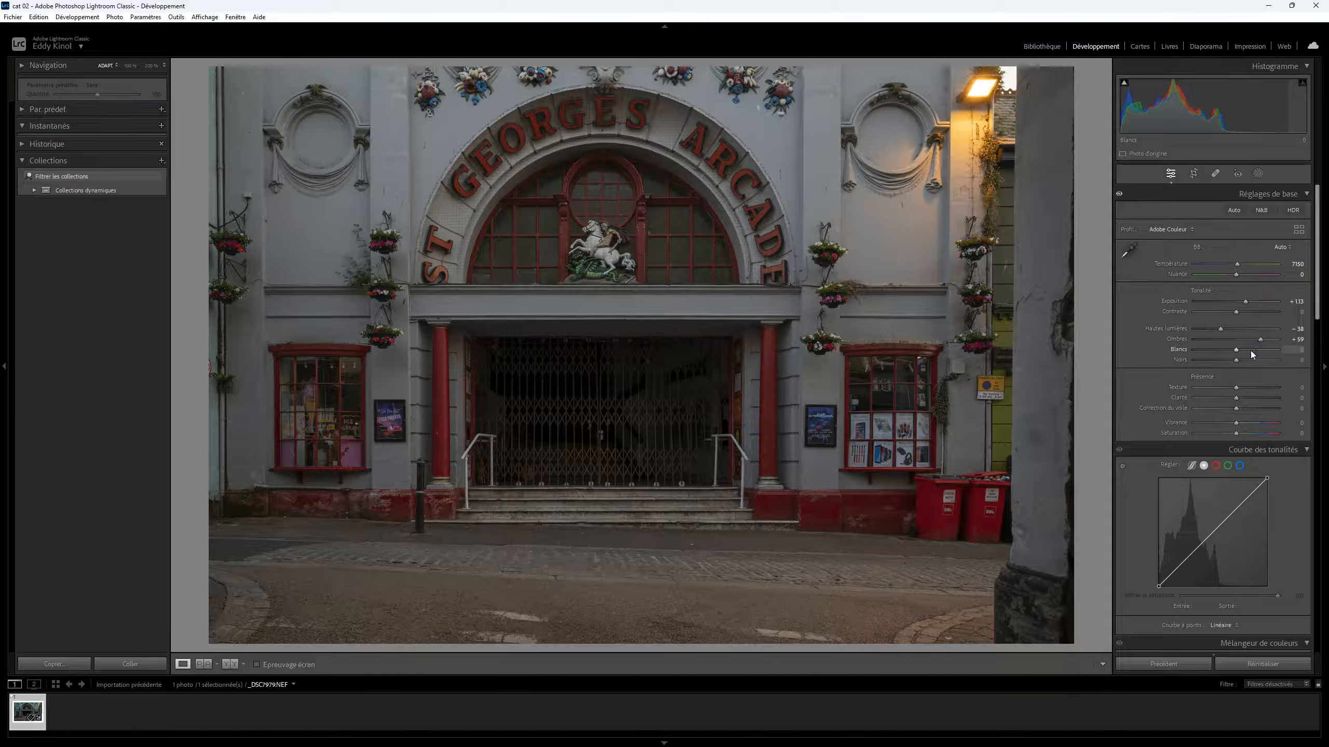
mouse_move(1233, 350)
mouse_down()
mouse_move(1254, 350)
mouse_move(1227, 361)
mouse_up()
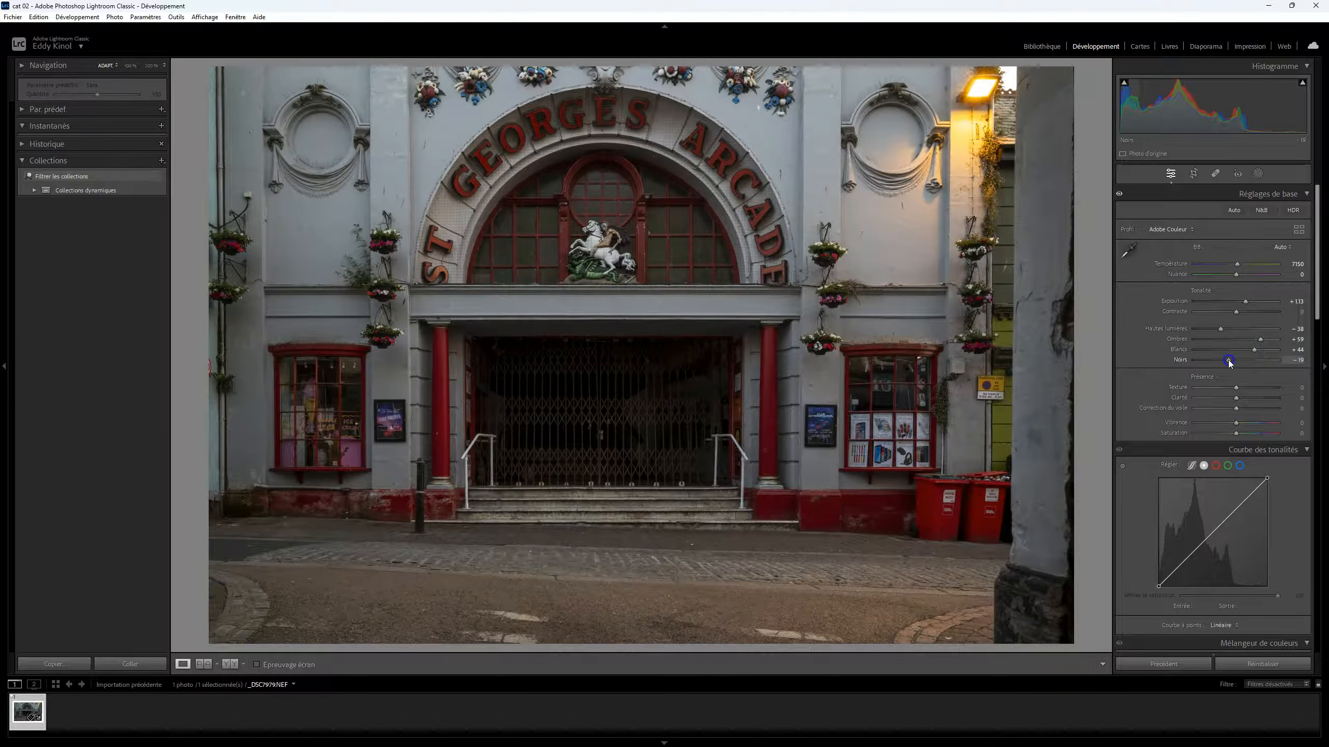
Examine the latest whites and blacks entries in the photo's editing history and close the history.
click(21, 143)
click(37, 133)
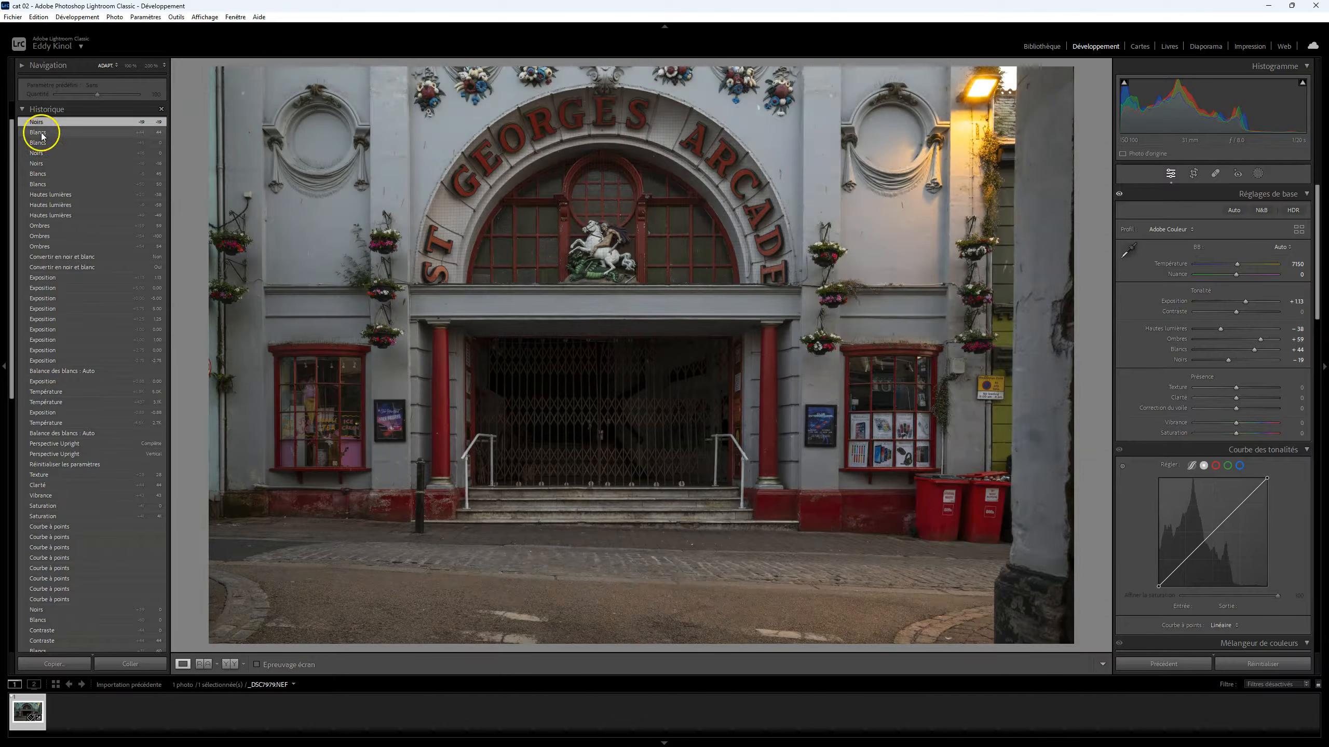
click(40, 144)
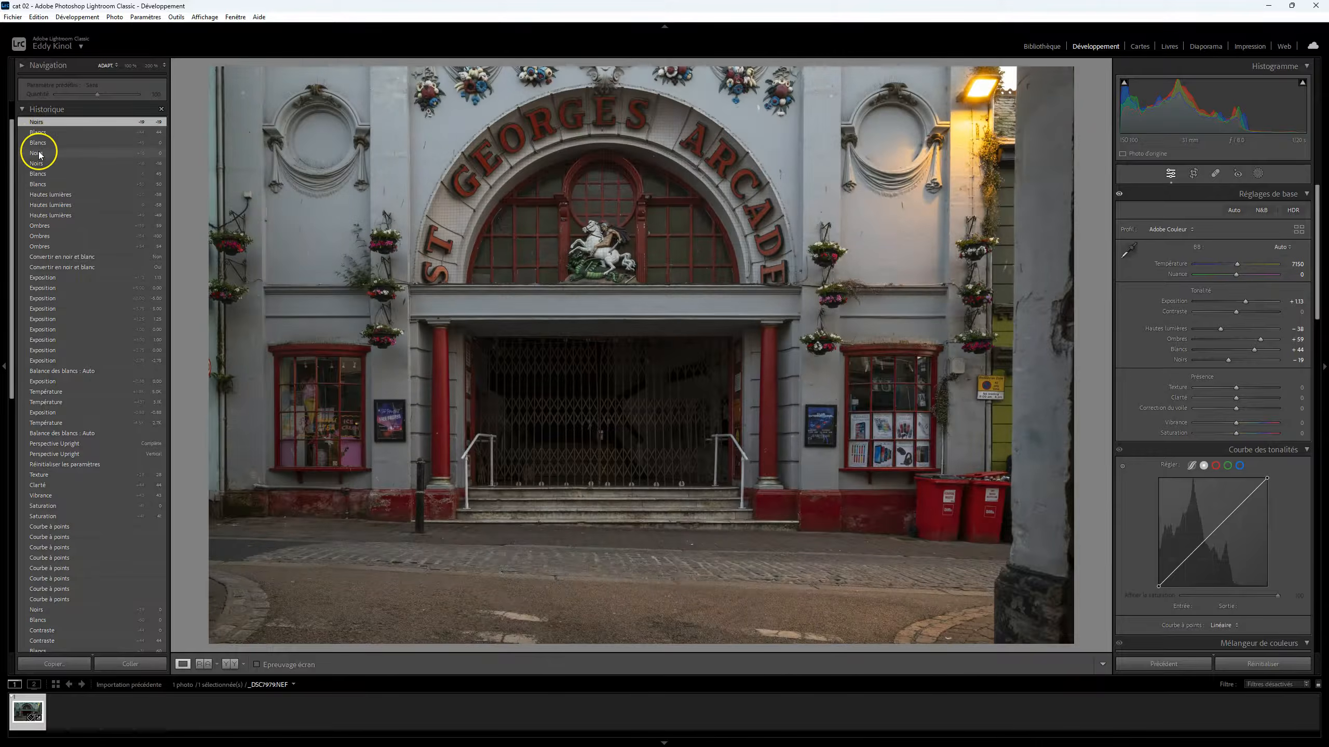
click(44, 135)
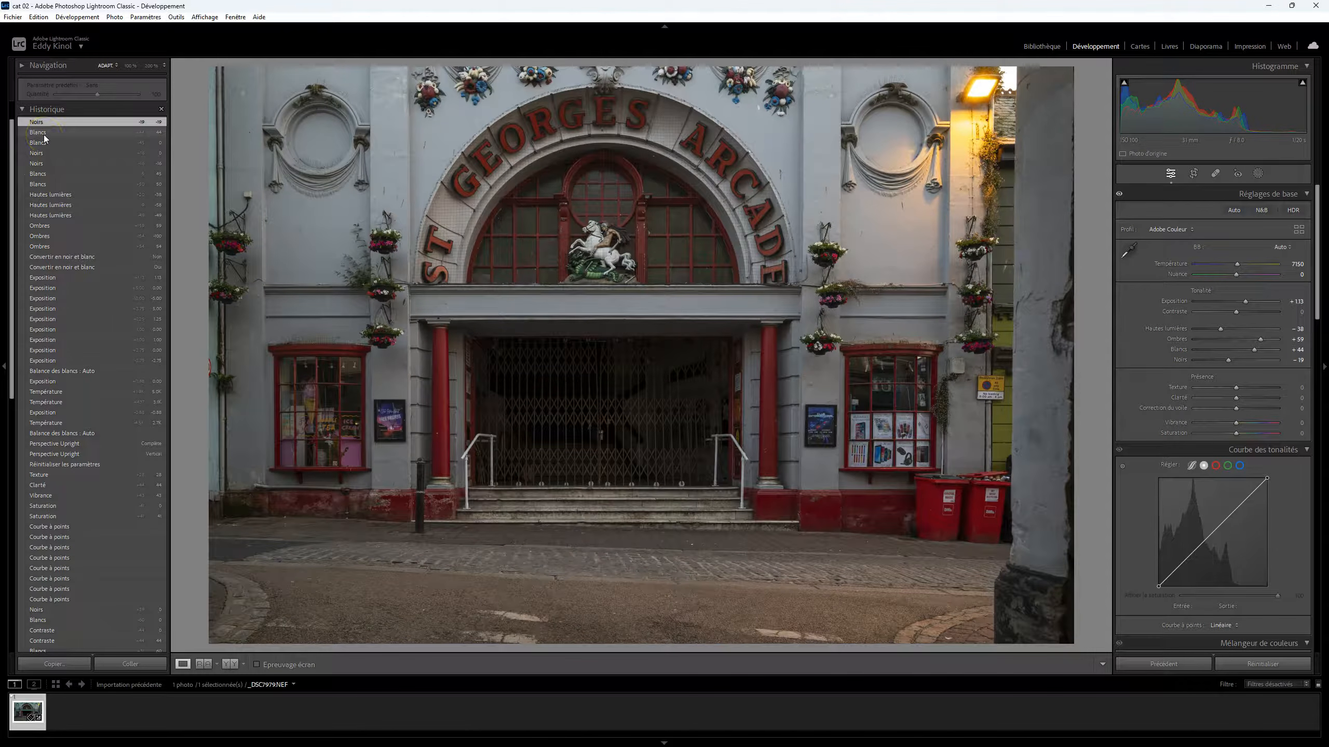
click(22, 109)
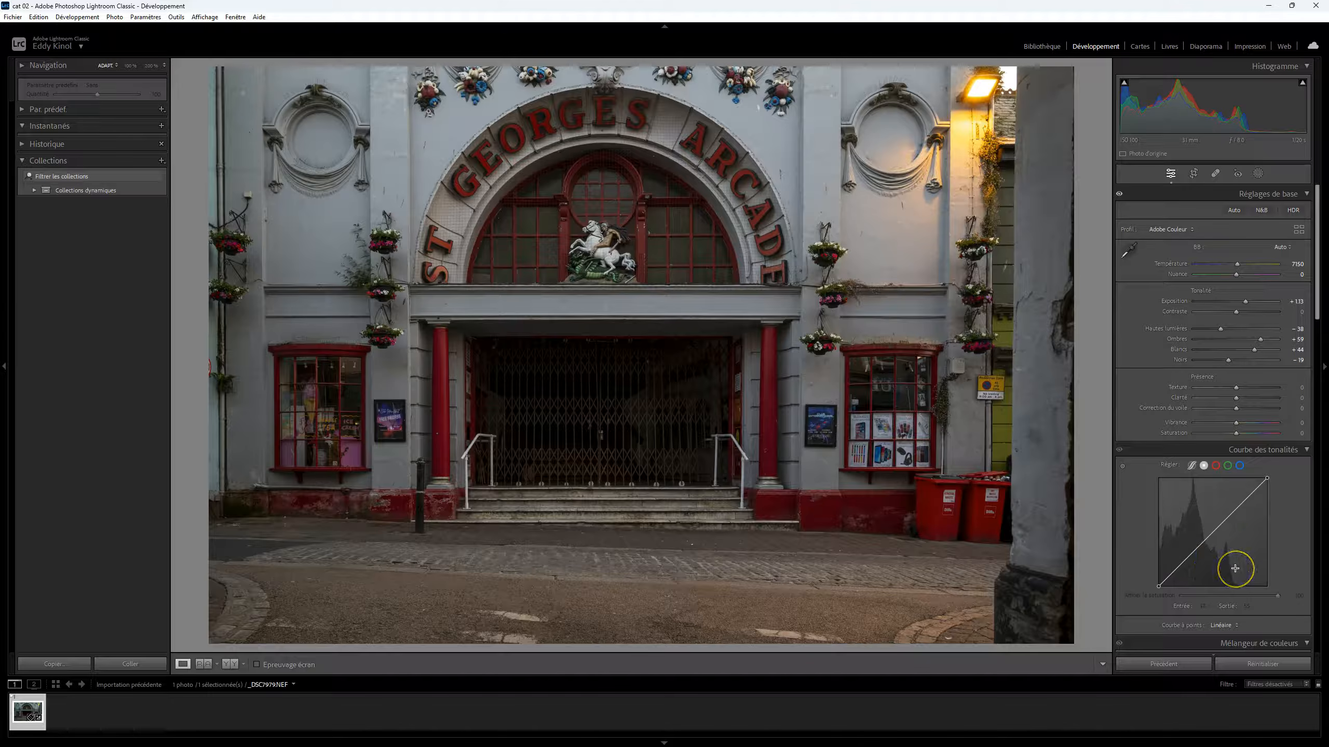
Add a midtone point to the tone curve and settle it at input 129, output 133.
click(1213, 533)
drag(1212, 533, 1211, 531)
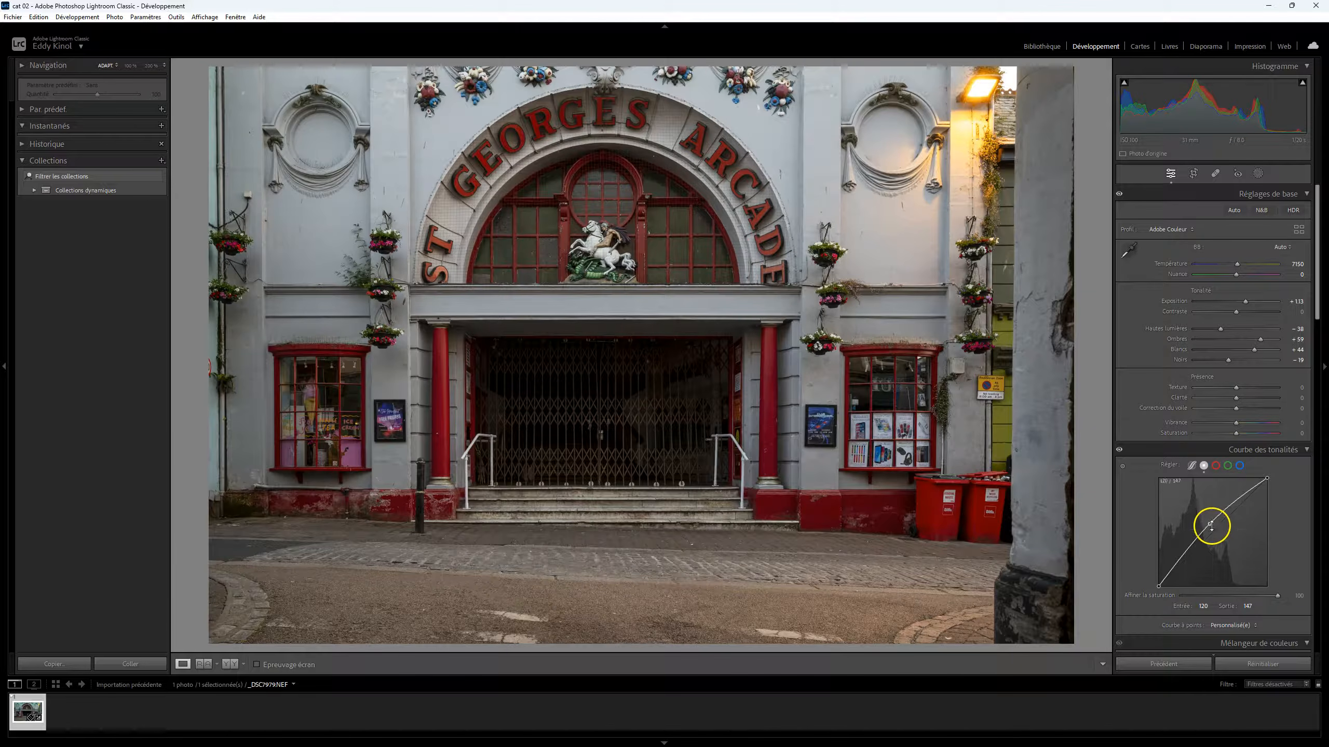
click(1212, 526)
drag(1212, 526, 1214, 530)
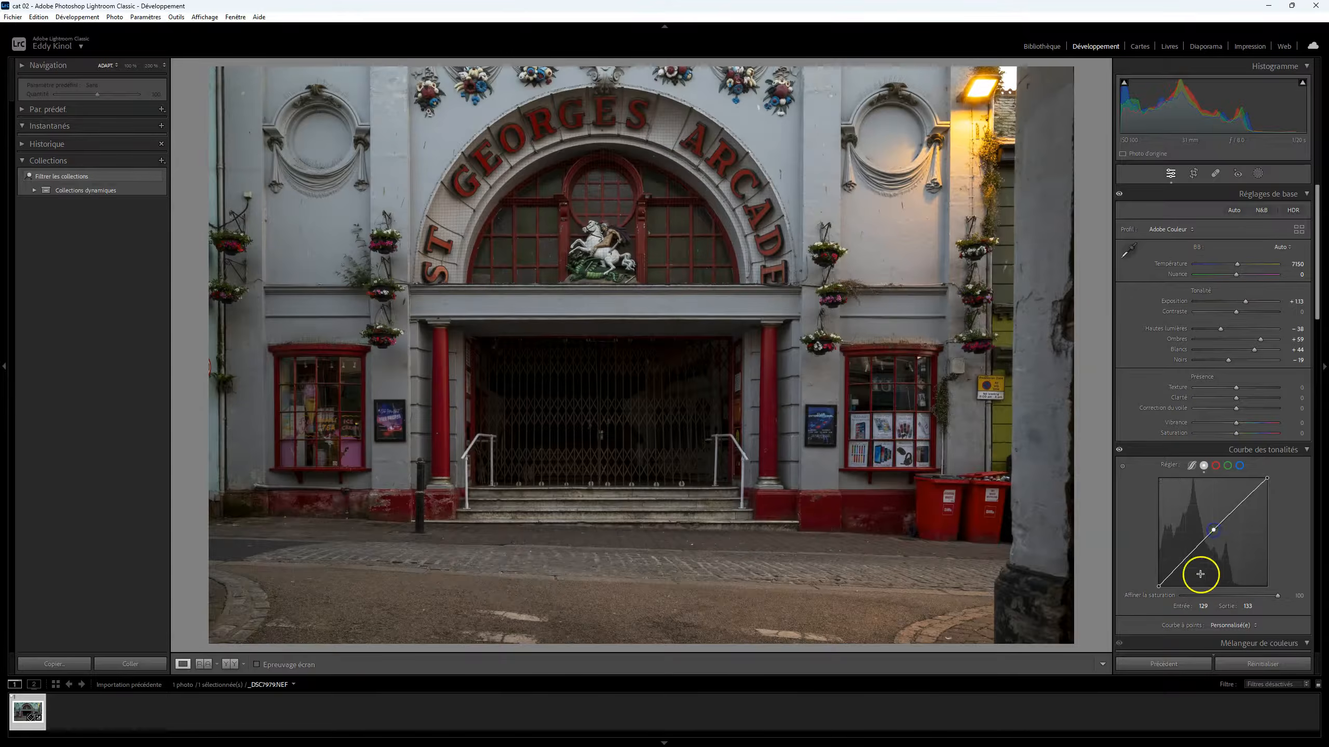
Shape the tone curve into an S with a raised highlight point and a shadow point at input 65, output 56.
click(1183, 559)
drag(1185, 560, 1189, 559)
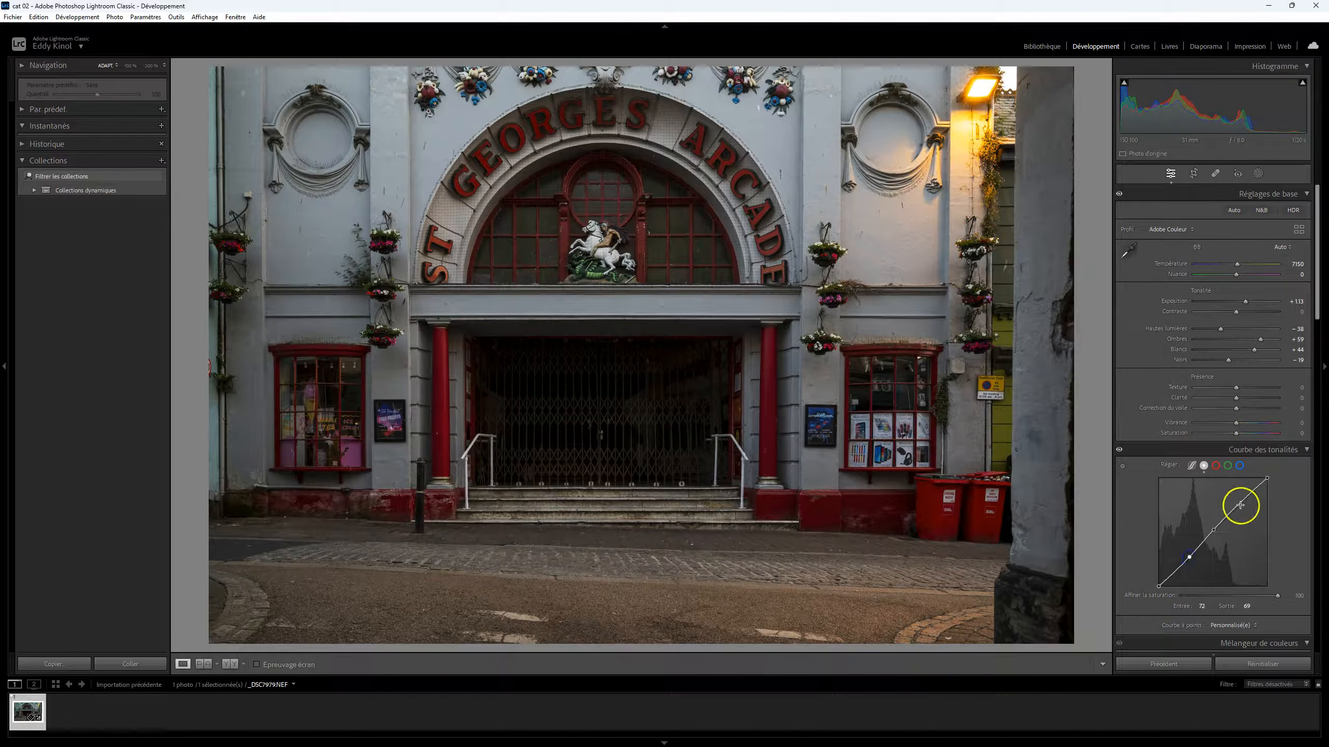
drag(1237, 509, 1237, 507)
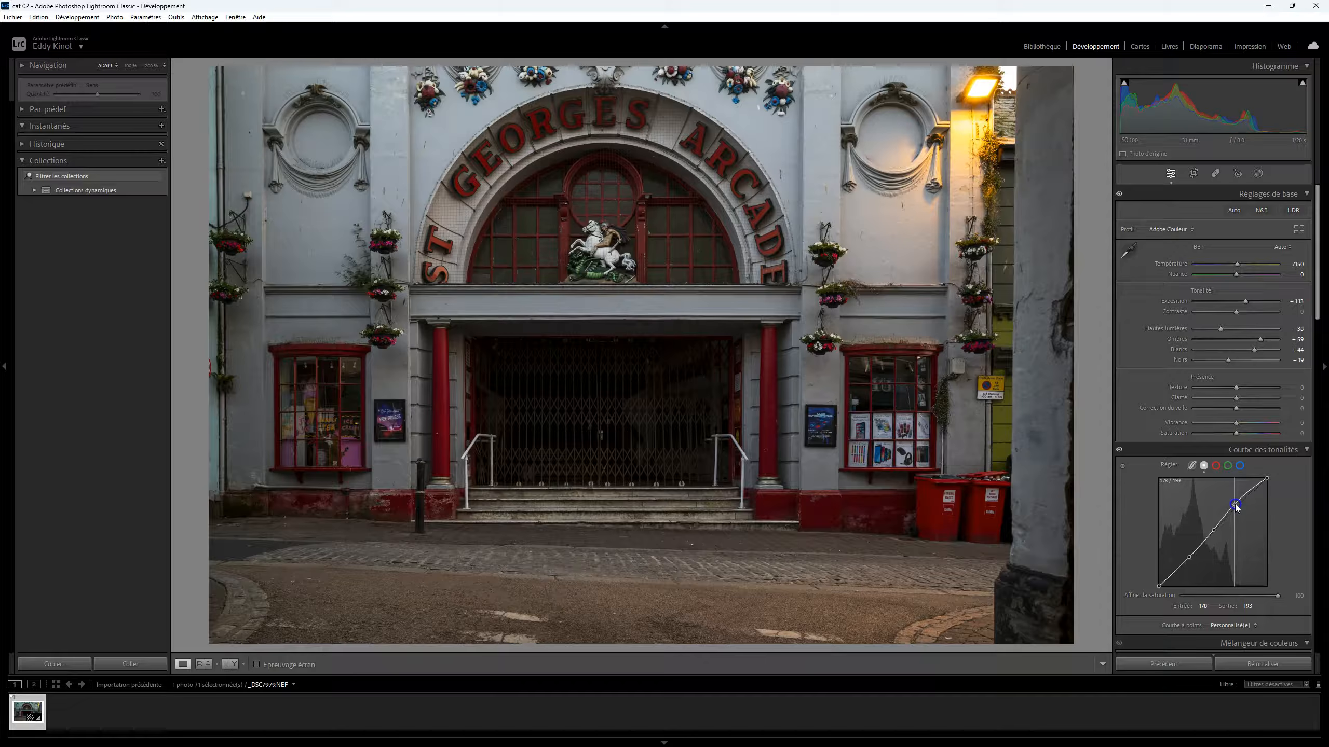
click(1189, 562)
drag(1189, 563, 1186, 565)
Compare the photo with and without the tone curve adjustment.
click(1118, 450)
click(1119, 450)
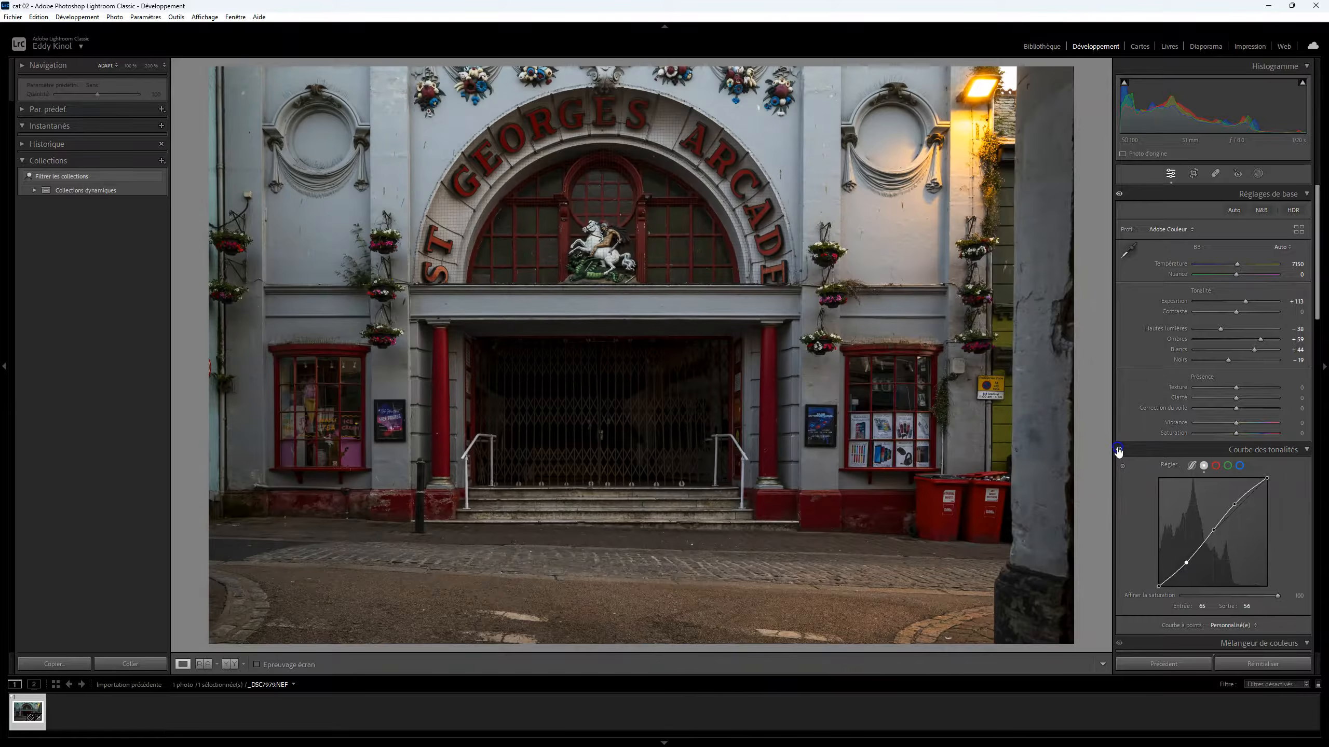
click(1118, 450)
click(1118, 450)
Try the contrast at +19 and reset it.
mouse_move(1236, 313)
mouse_down()
mouse_move(1251, 313)
mouse_move(1224, 316)
mouse_move(1241, 310)
mouse_up()
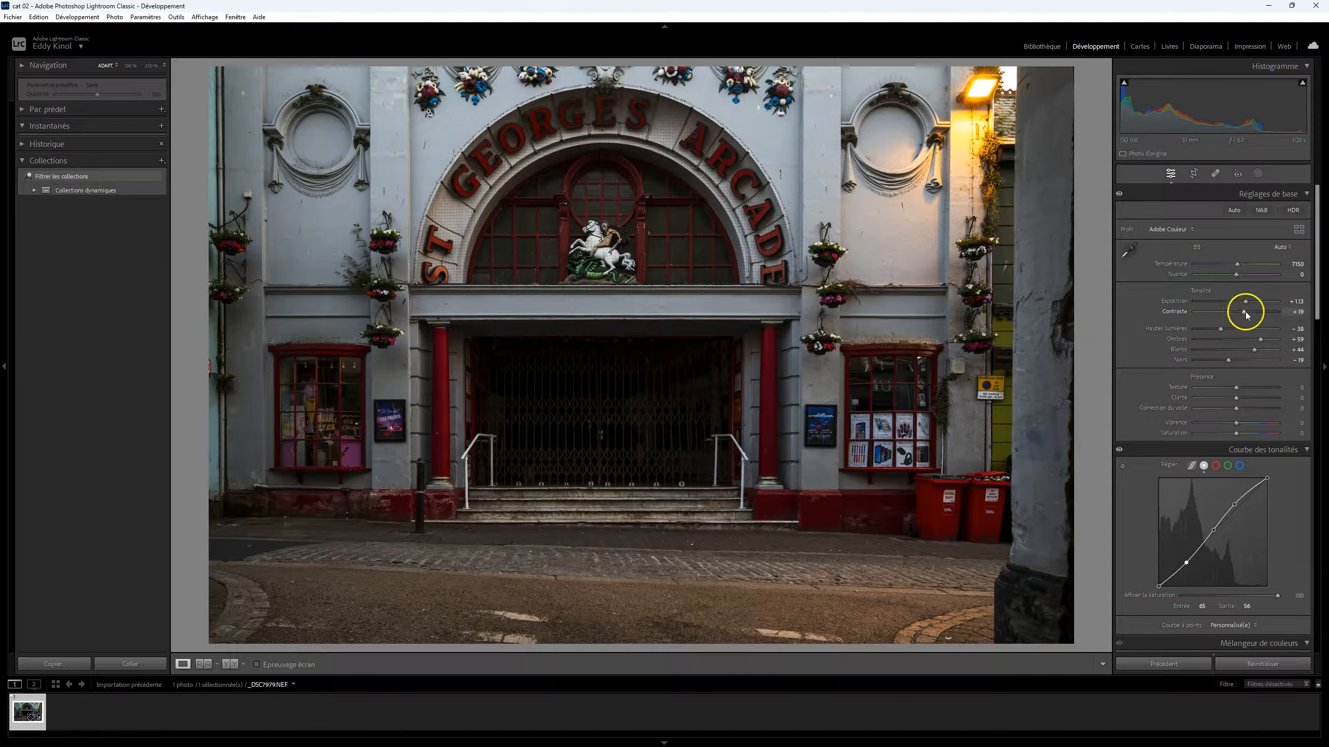
double_click(1218, 311)
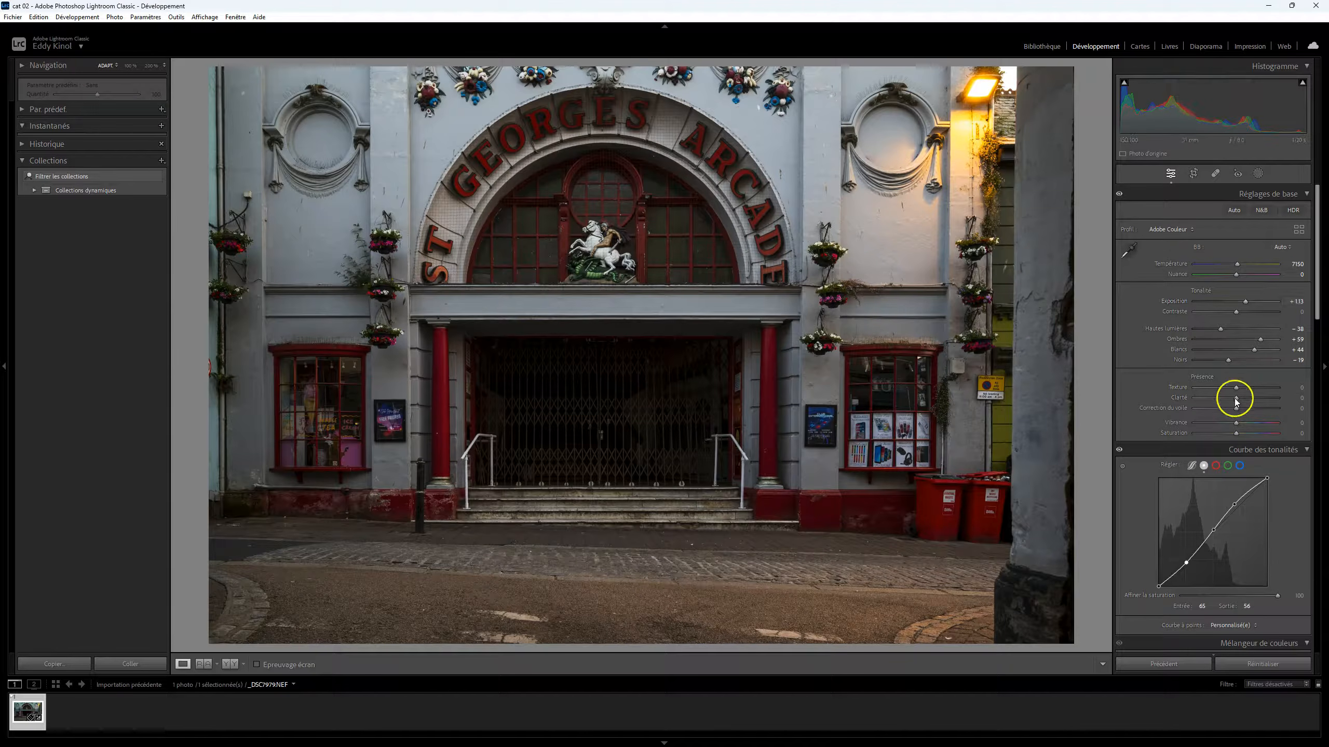
Raise the clarity to +31 and the texture to +49, checking the wall detail at full size.
drag(1238, 400, 1252, 401)
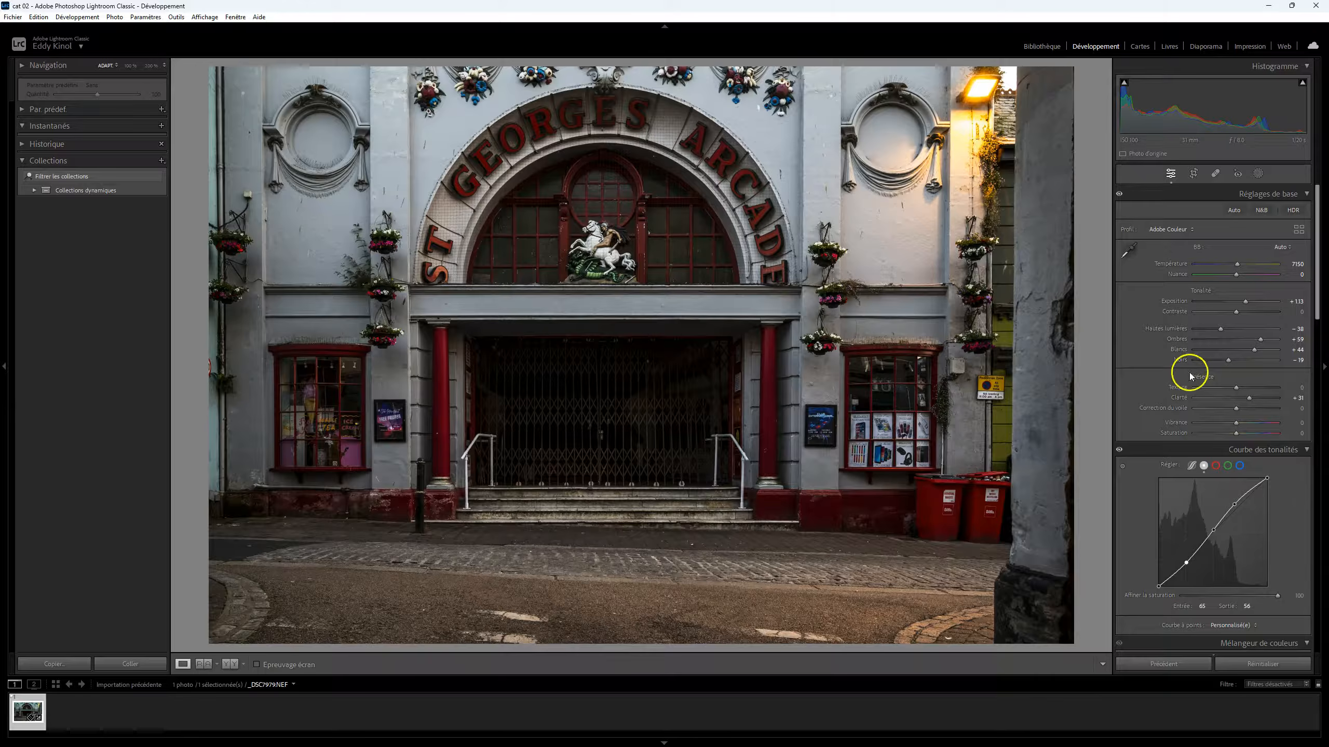
drag(1237, 389, 1246, 387)
double_click(1245, 386)
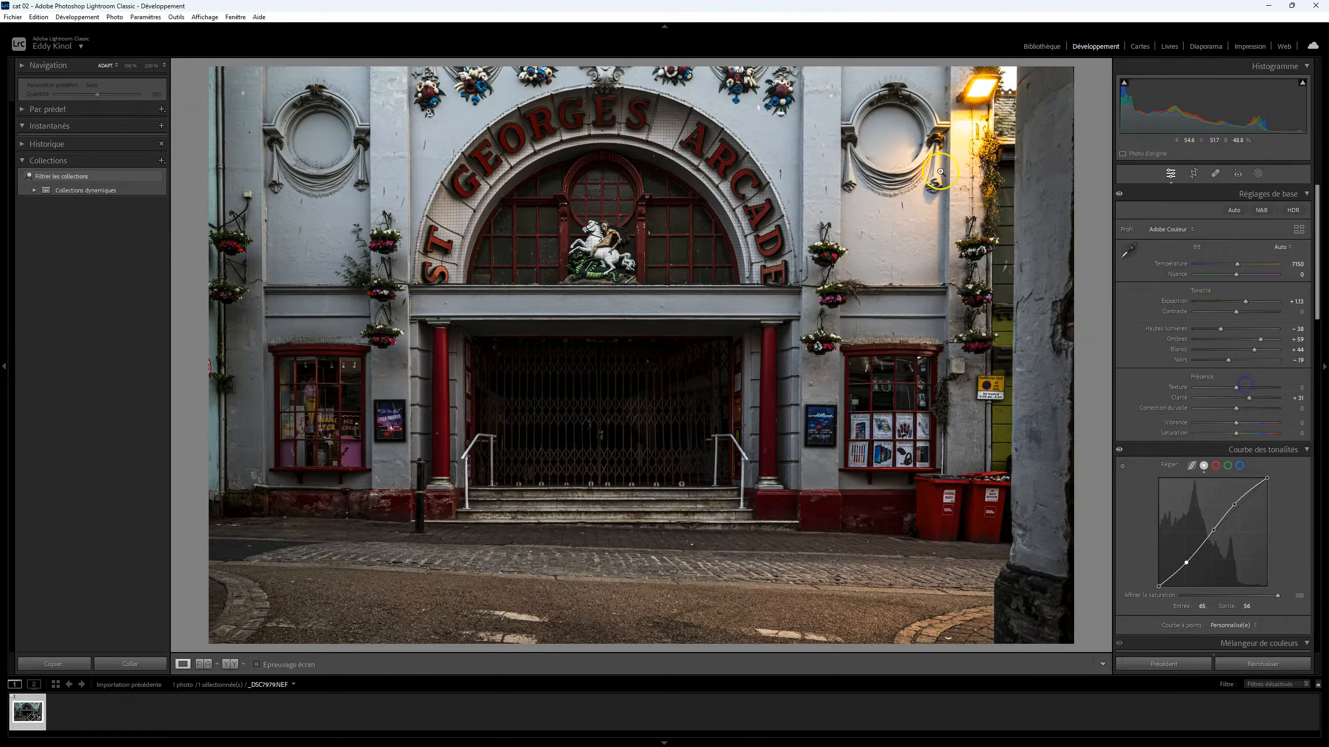
click(898, 170)
drag(1236, 387, 1257, 386)
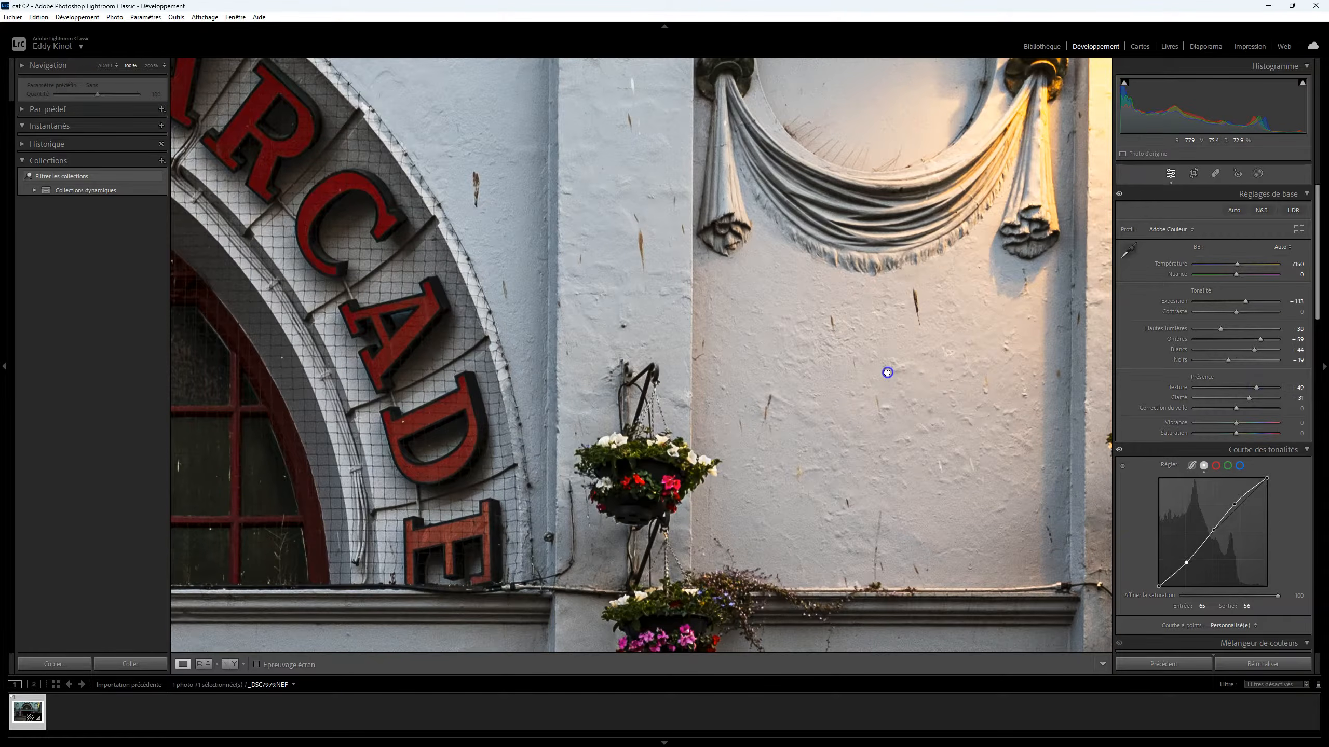
click(887, 373)
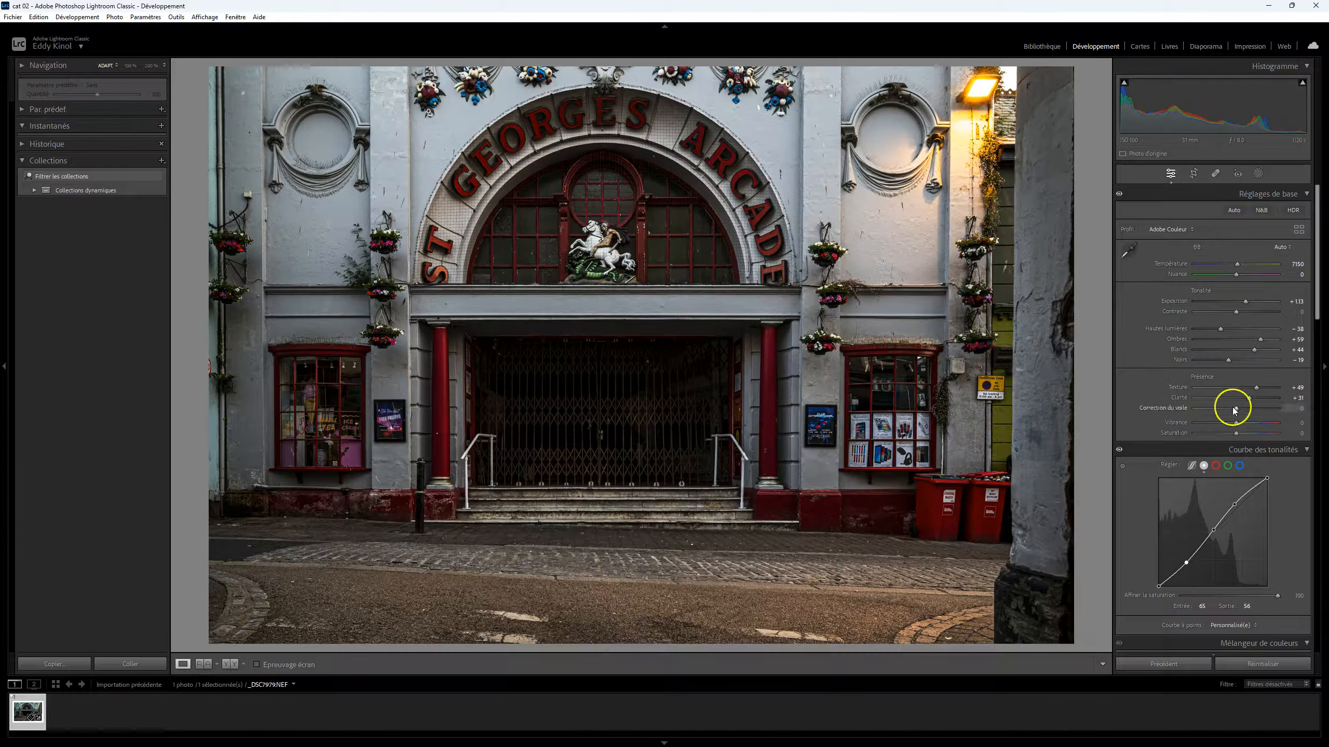
Set the photo's vibrance to +15 and its saturation to +5.
mouse_move(1238, 434)
mouse_down()
mouse_move(1257, 435)
mouse_move(1185, 425)
mouse_move(1239, 438)
mouse_up()
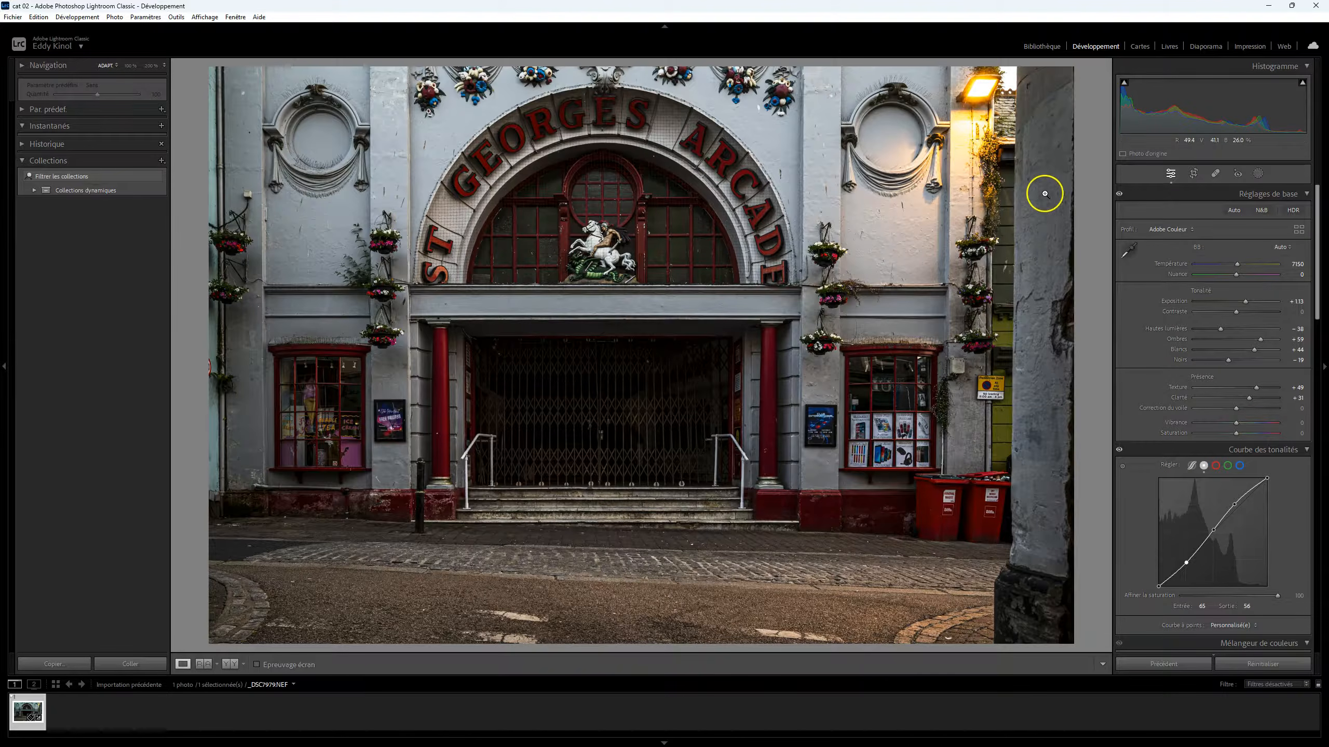
drag(1236, 422, 1245, 422)
click(1244, 423)
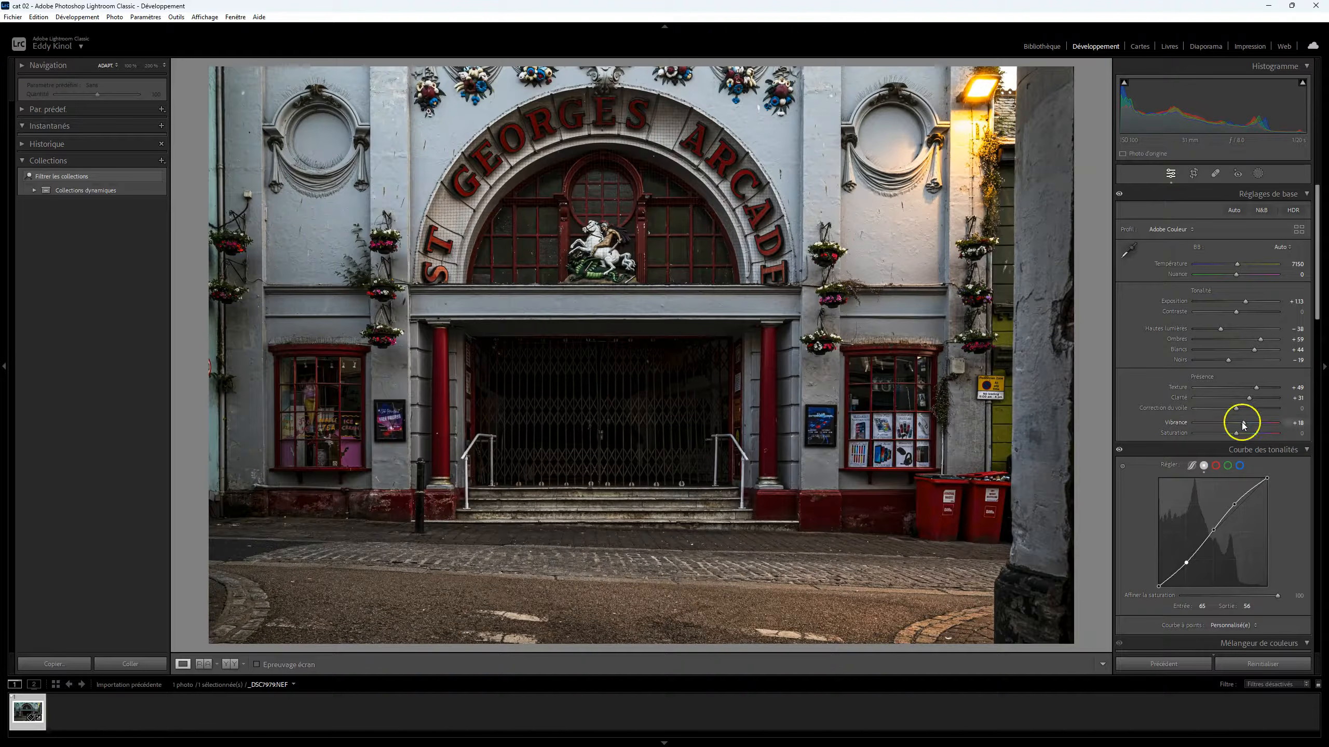
mouse_move(1245, 425)
mouse_down()
mouse_move(1227, 423)
mouse_move(1243, 423)
mouse_move(1236, 434)
mouse_up()
Compare the developed photo several times with its original unedited state.
key(backslash)
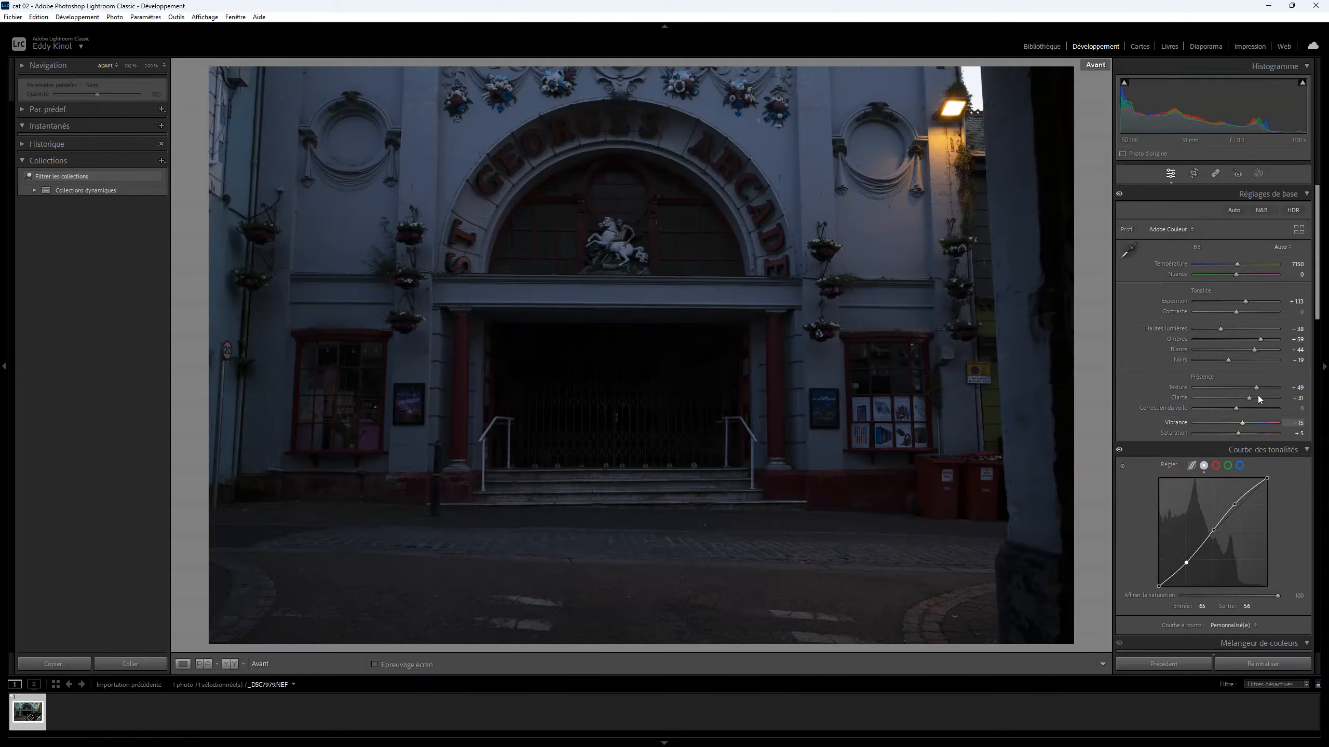
key(backslash)
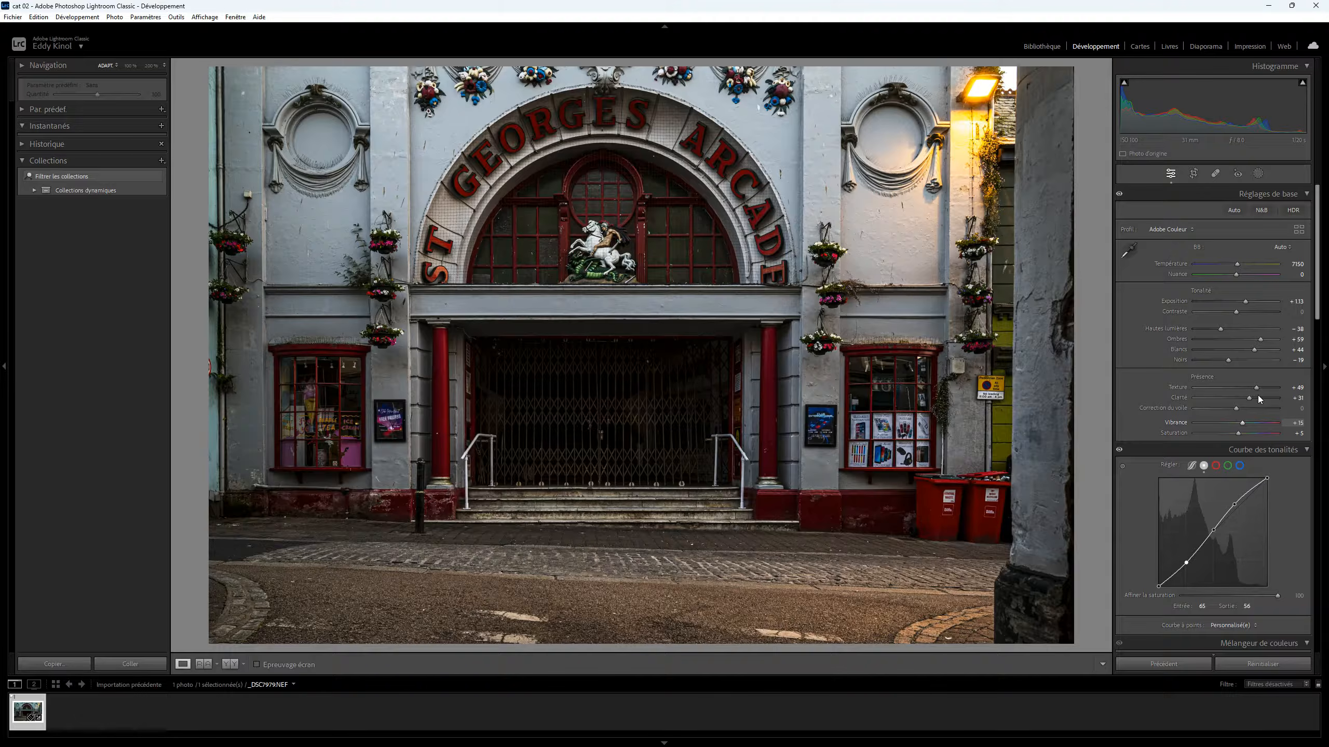
key(backslash)
key(backslash)
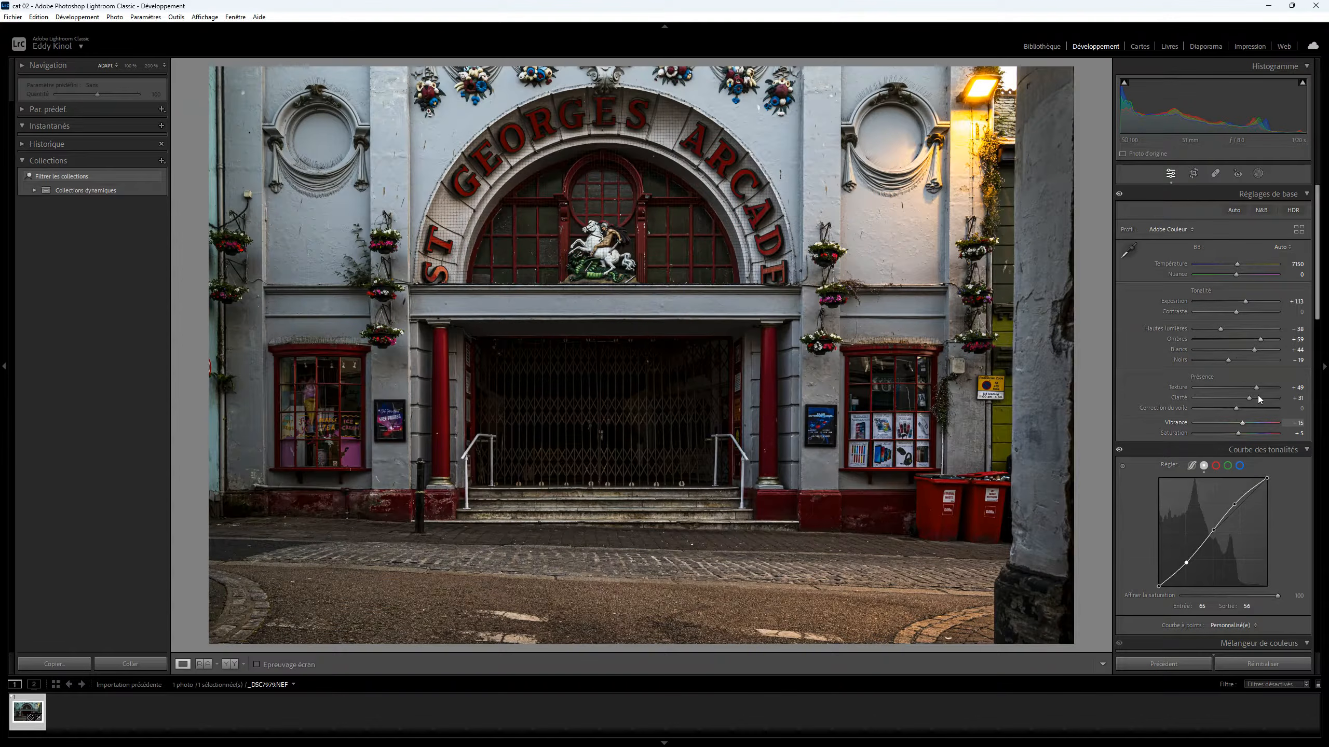
click(1289, 338)
key(backslash)
key(backslash)
Create a virtual copy of the developed arcade photo.
right_click(30, 714)
click(89, 554)
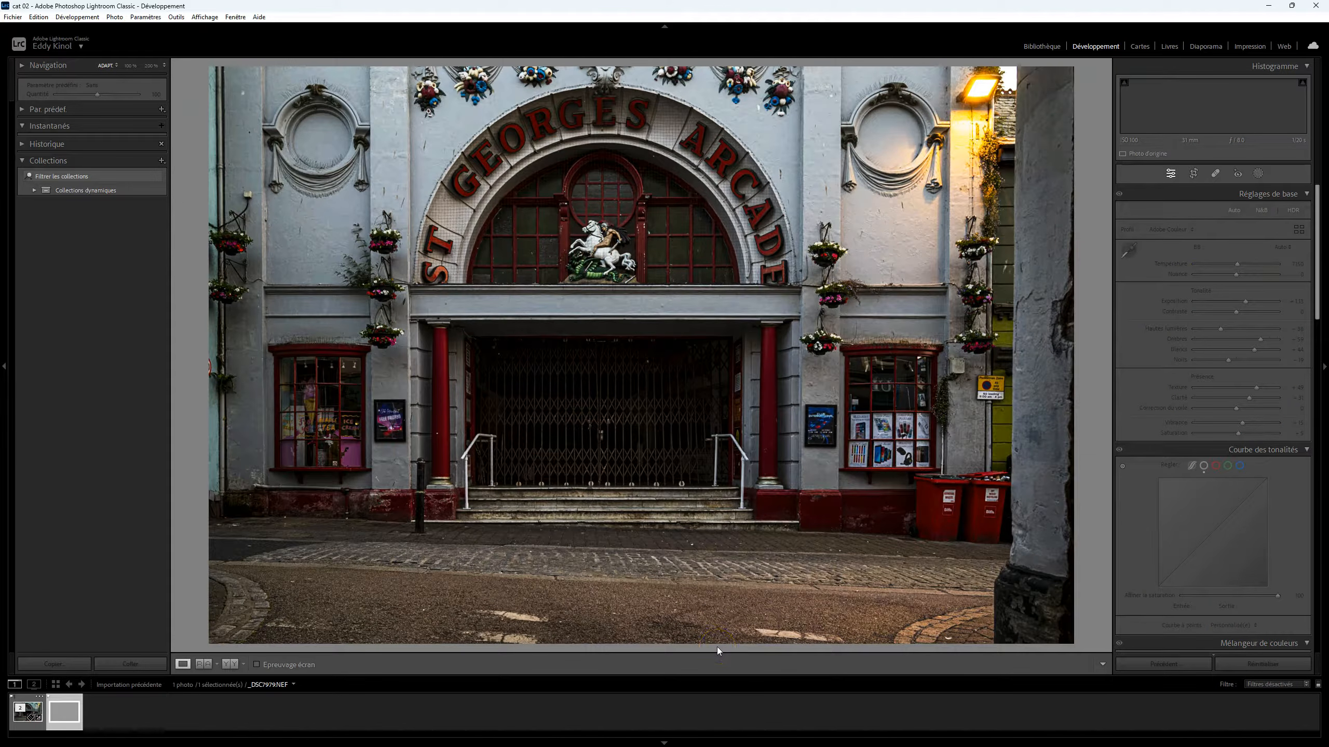
click(159, 658)
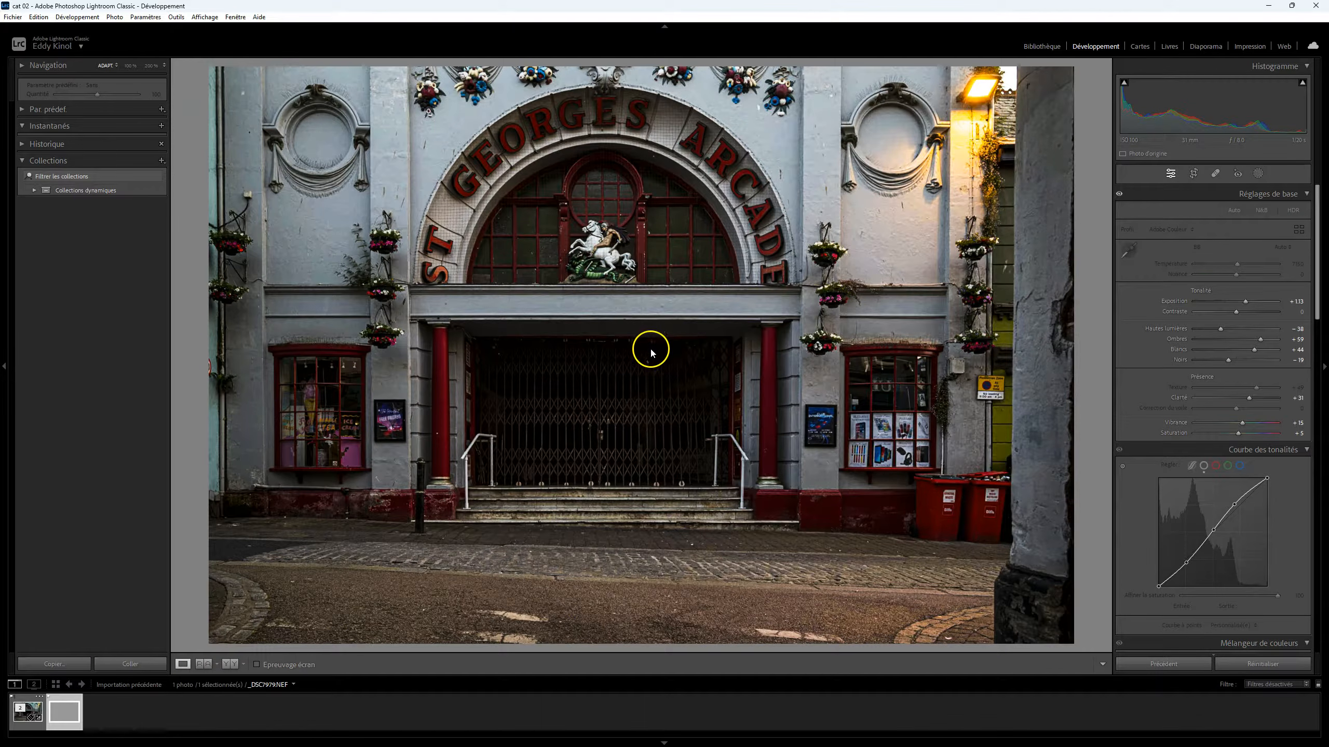